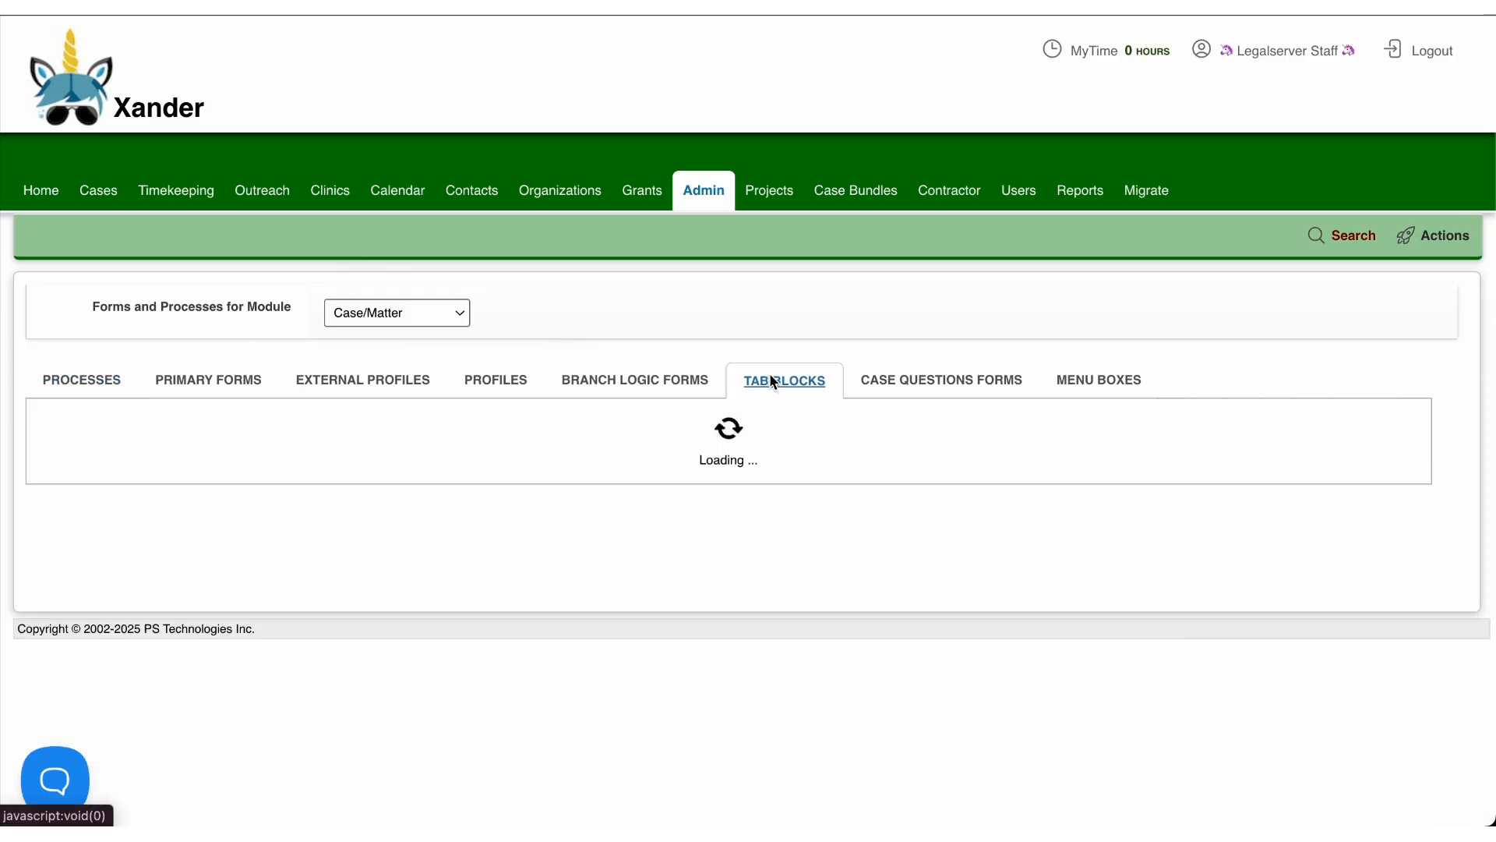
# Step: Look through the Case/Matter tab blocks and find the New Tab Block action by searching the actions for "new t"
pyautogui.scroll(-2, 465, 521)
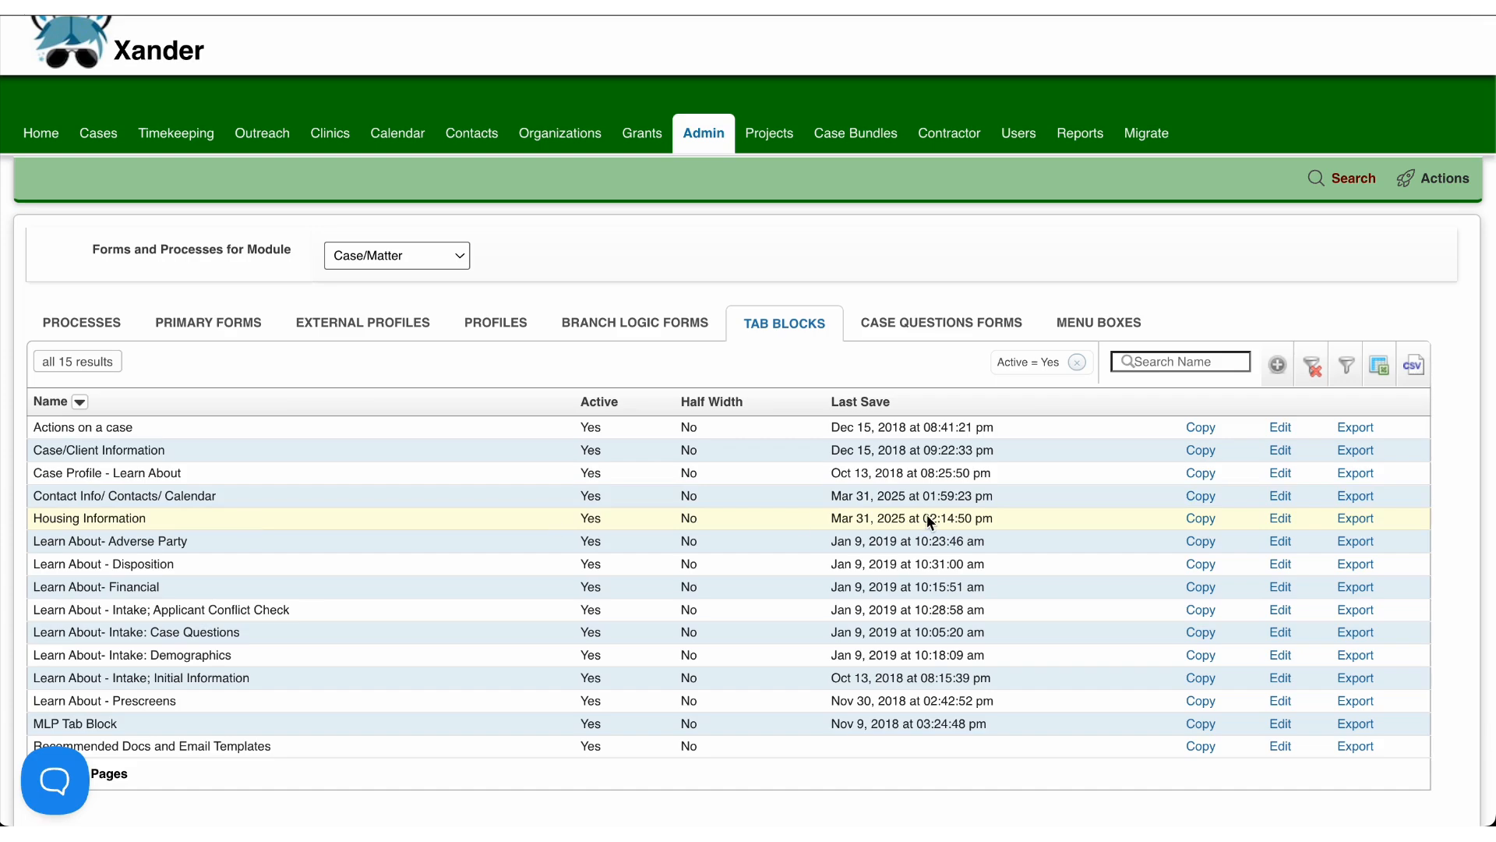
pyautogui.click(1450, 186)
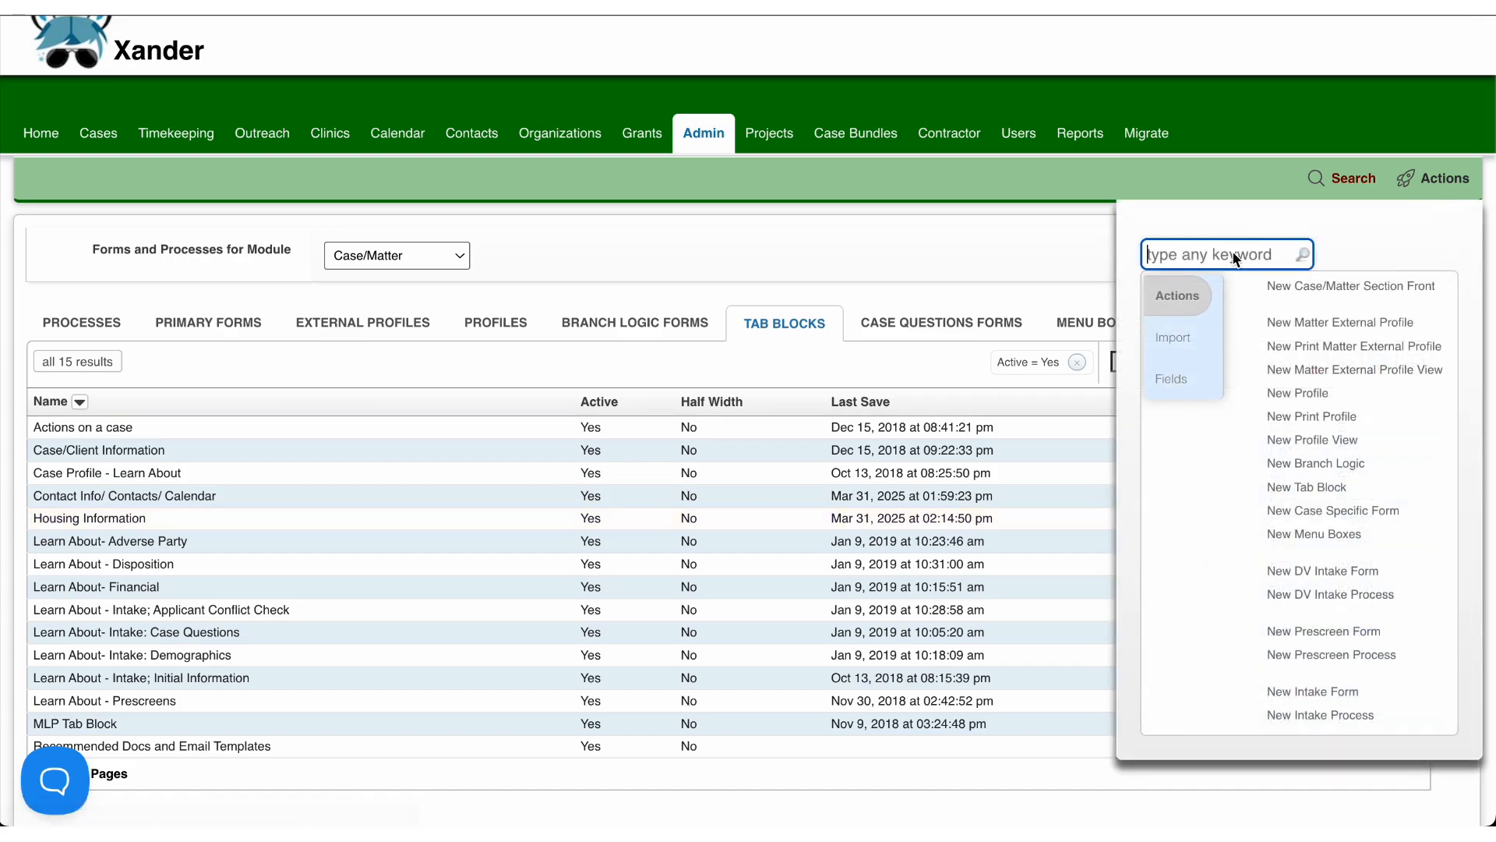
pyautogui.write('new t')
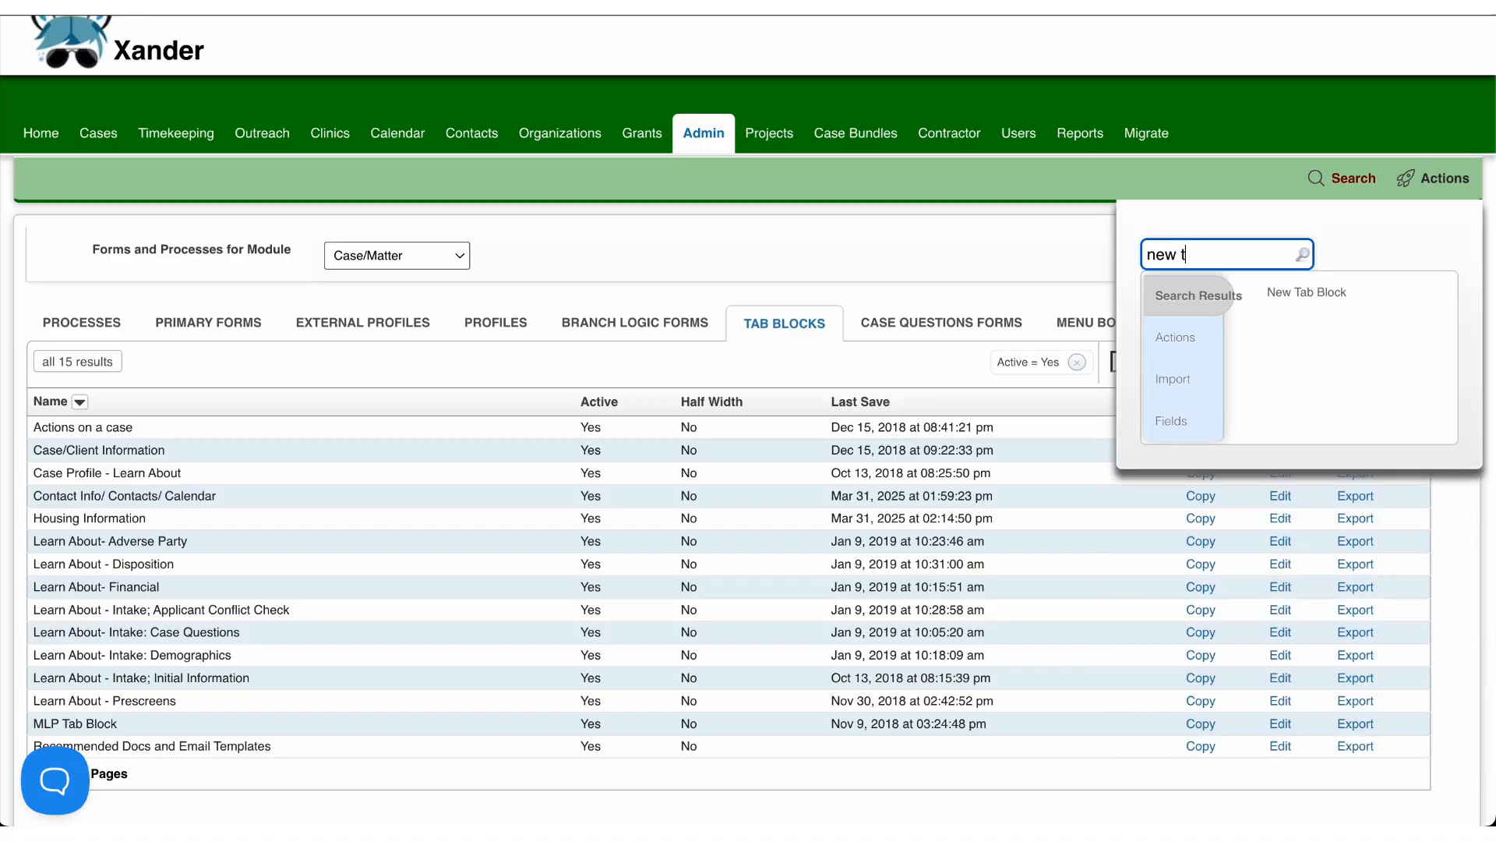
pyautogui.click(1315, 286)
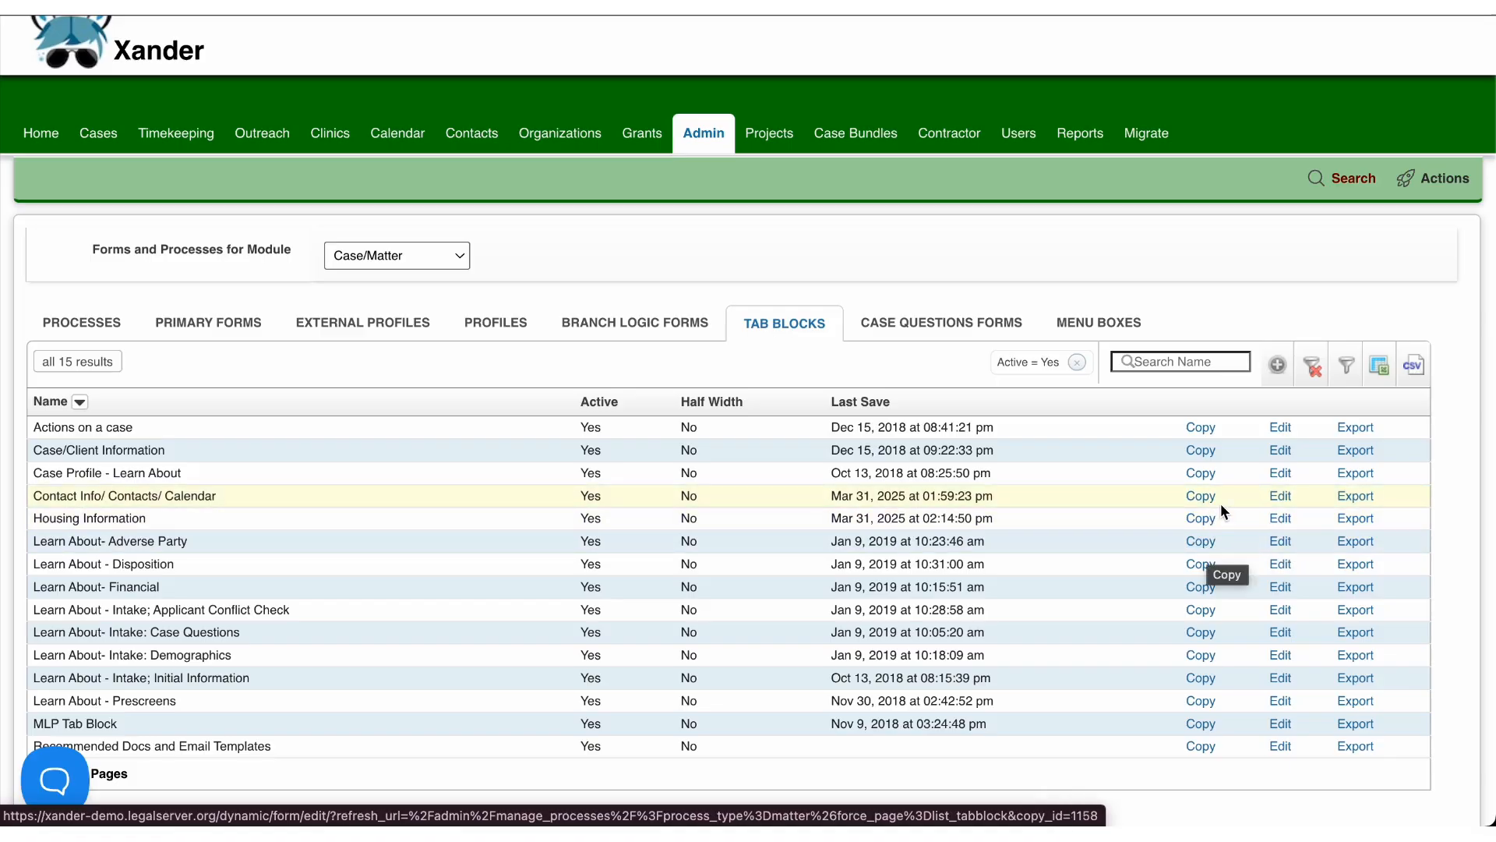
# Step: Open the Housing Information tab block for editing and review its name, description and form elements
pyautogui.click(1281, 521)
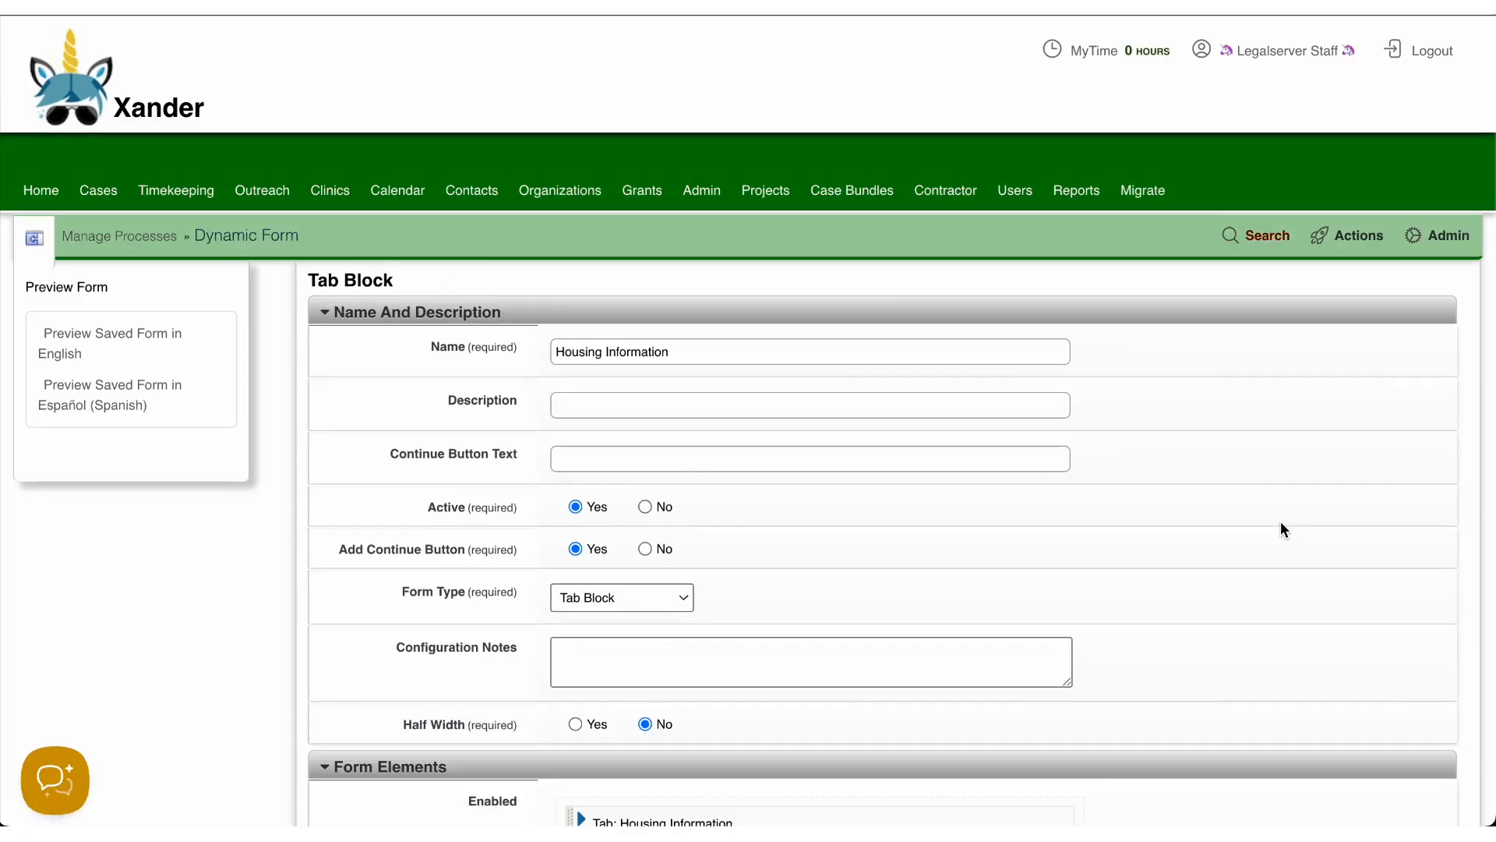
pyautogui.scroll(-4, 932, 521)
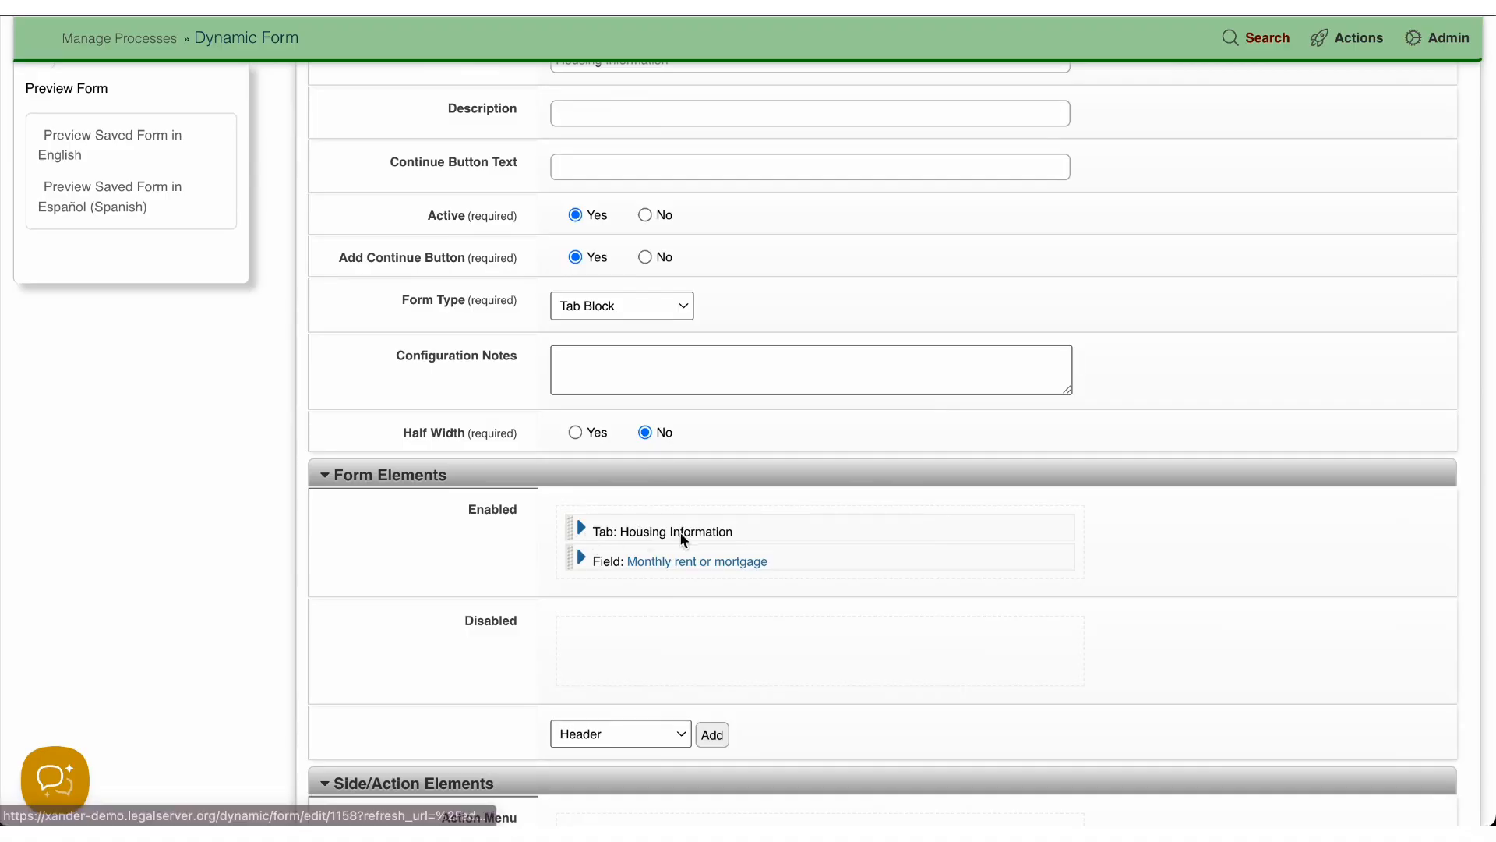
pyautogui.scroll(-1, 607, 580)
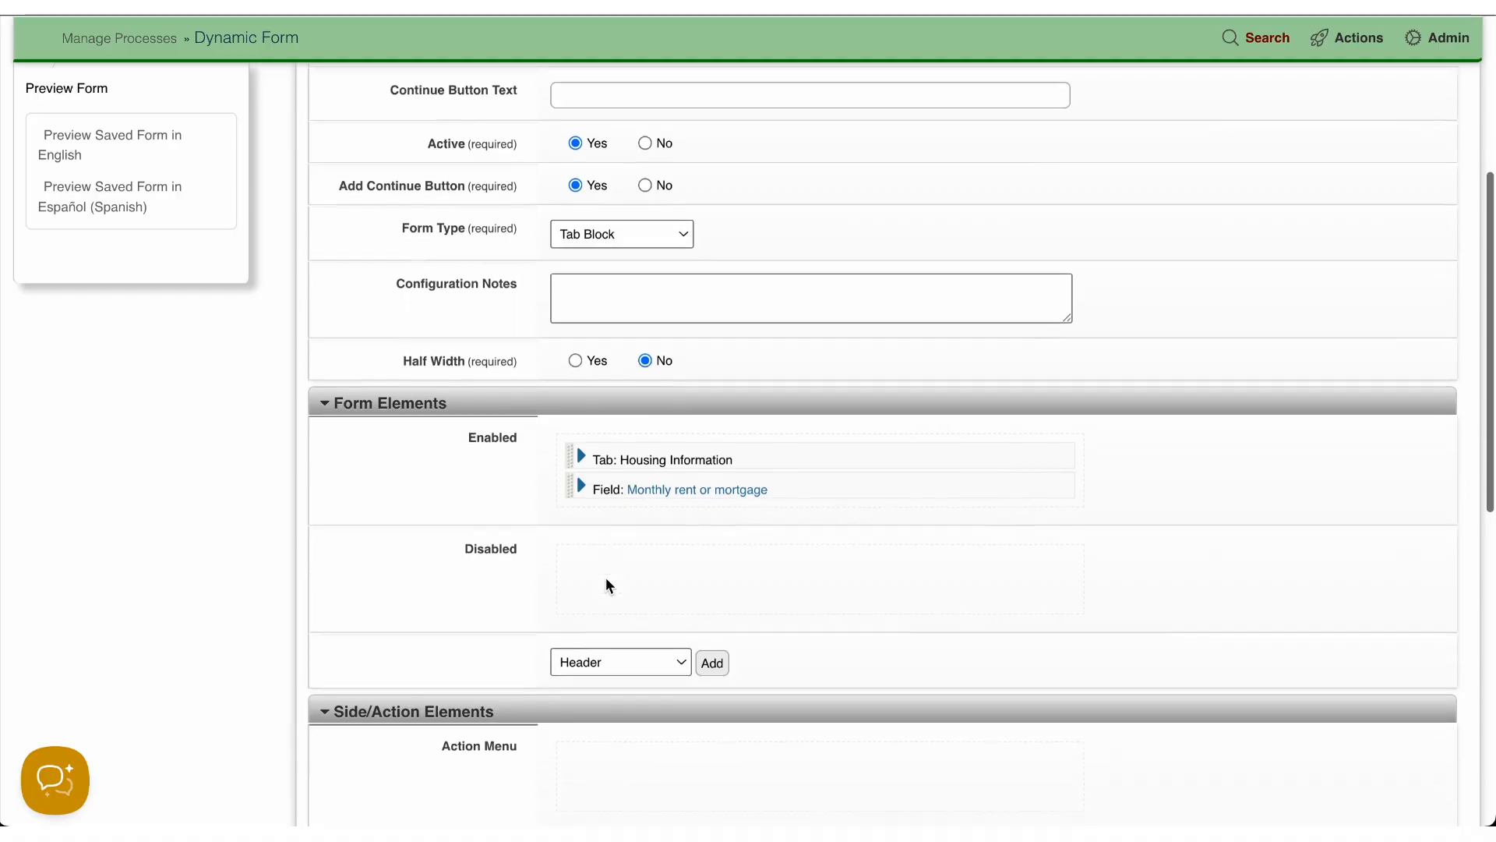
pyautogui.scroll(-1, 607, 585)
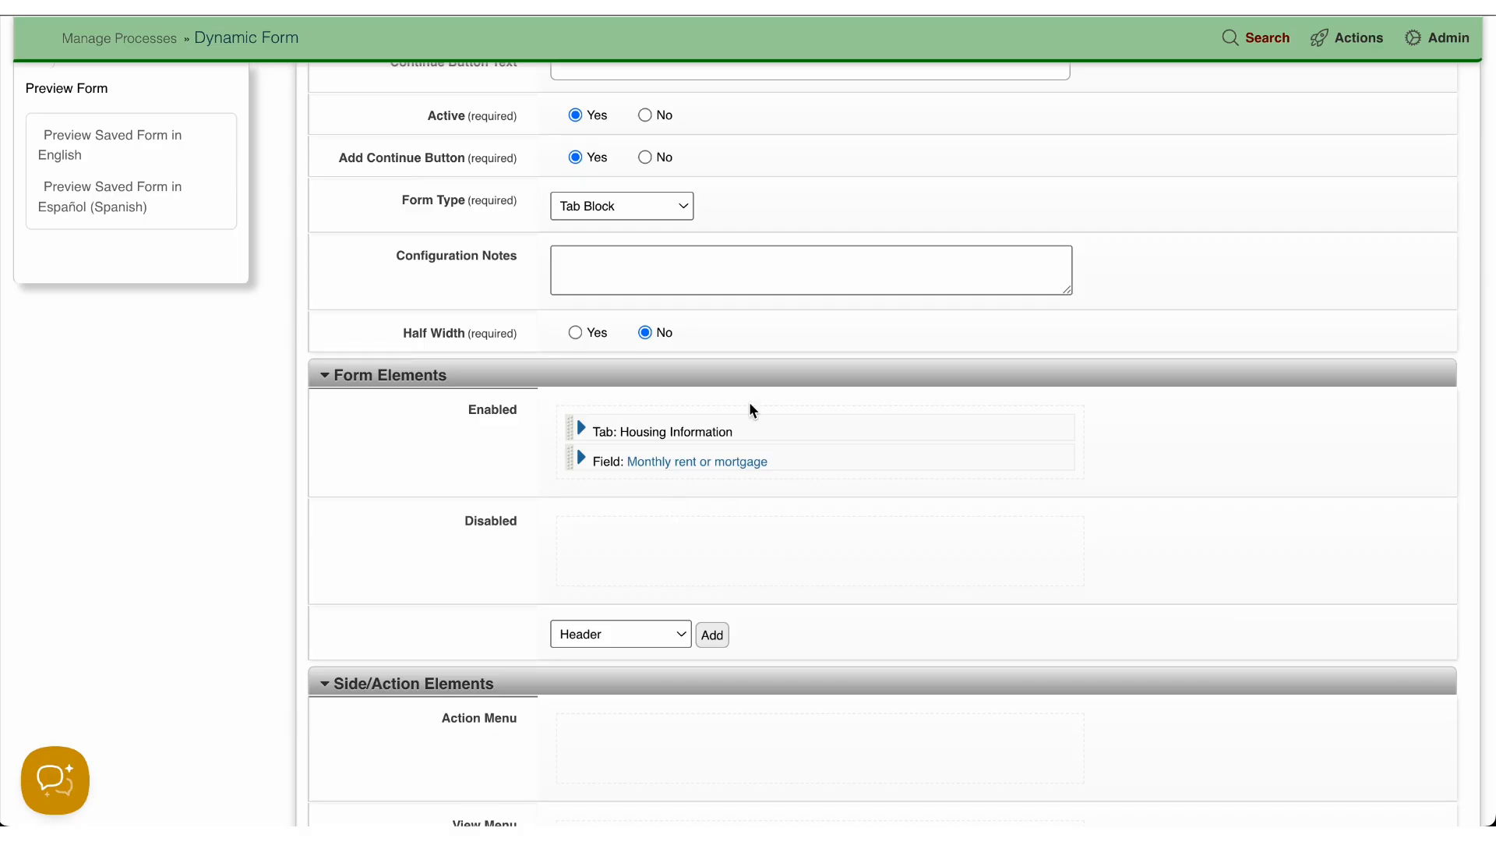
pyautogui.scroll(3, 750, 406)
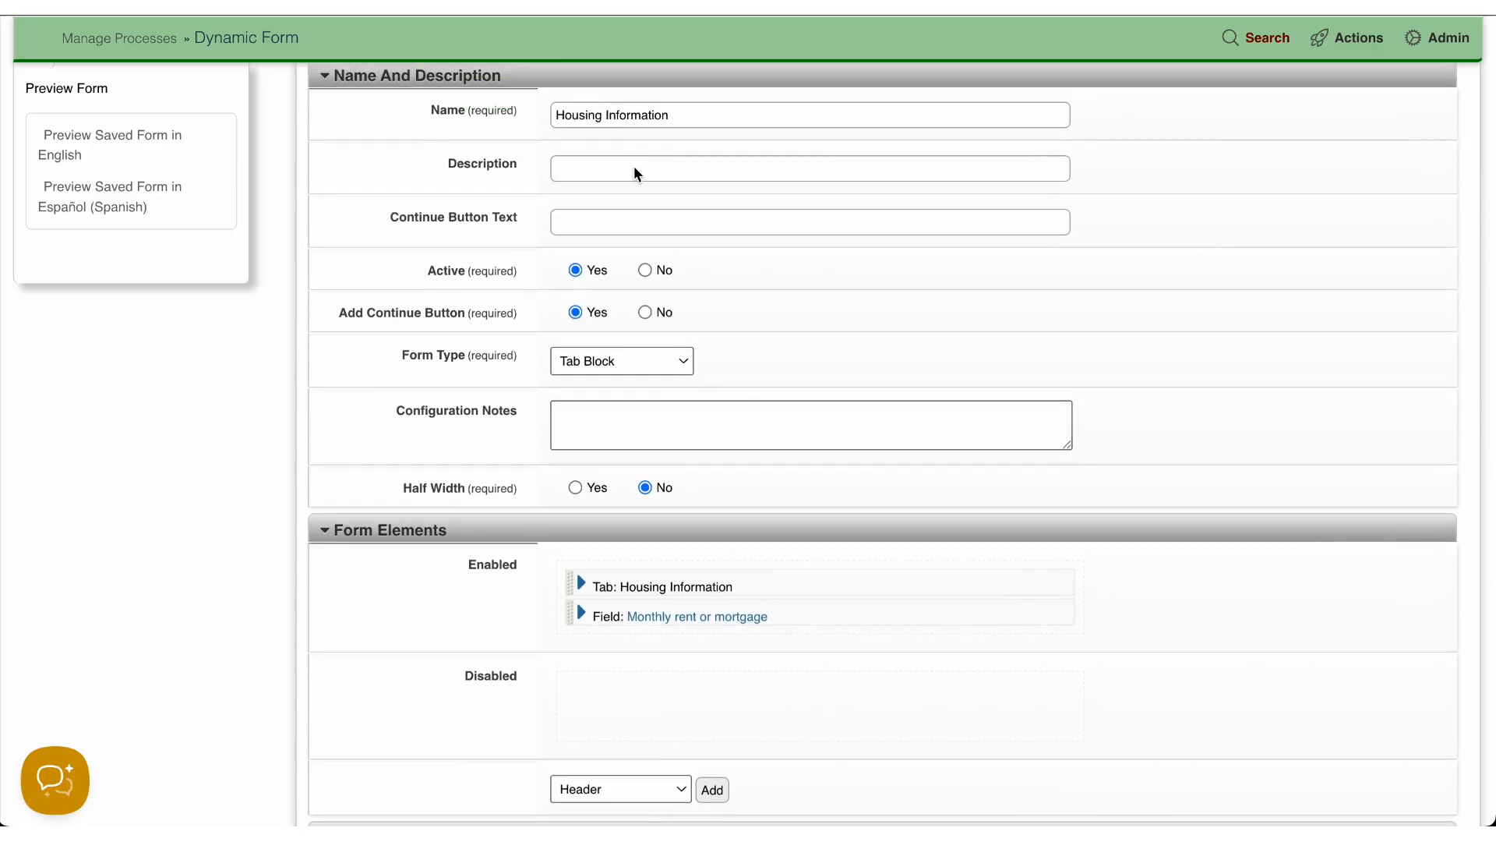
pyautogui.click(637, 173)
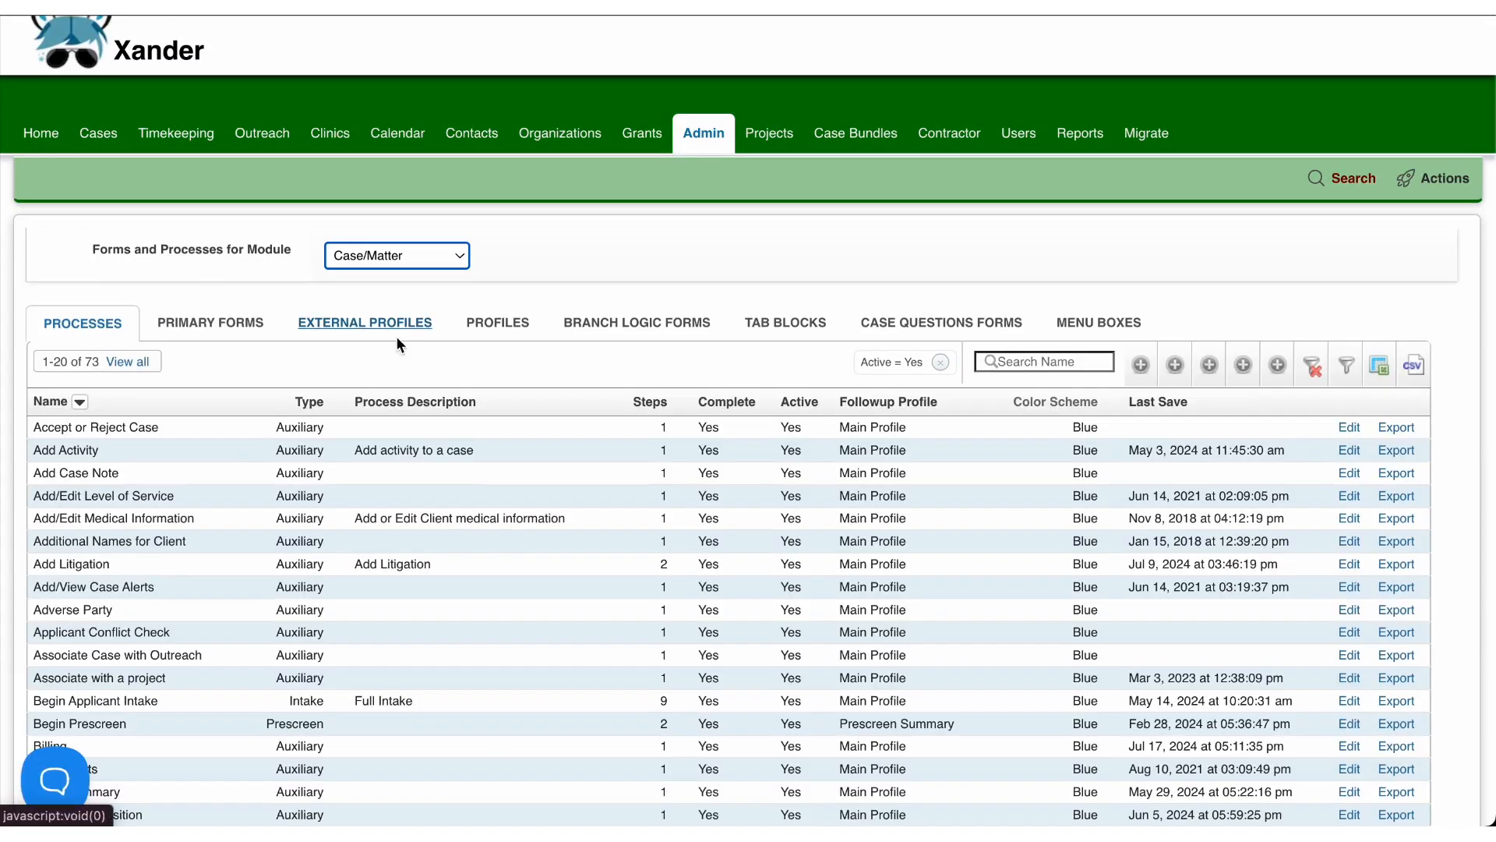
# Step: Show the list of Case/Matter profiles and locate the Housing Profile
pyautogui.click(503, 326)
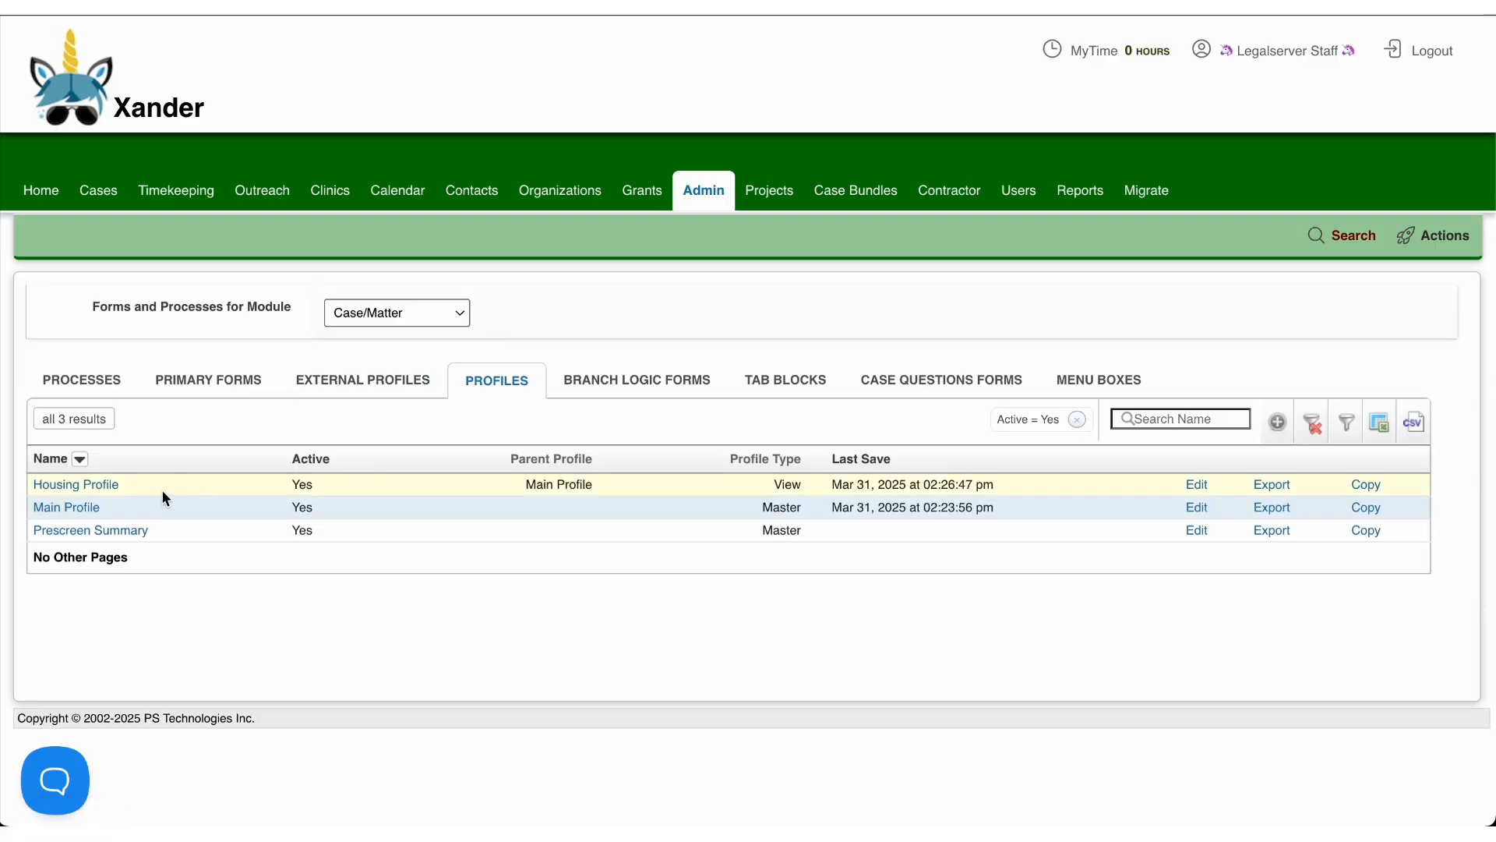
pyautogui.moveTo(162, 491); pyautogui.dragTo(32, 483)
pyautogui.click(161, 499)
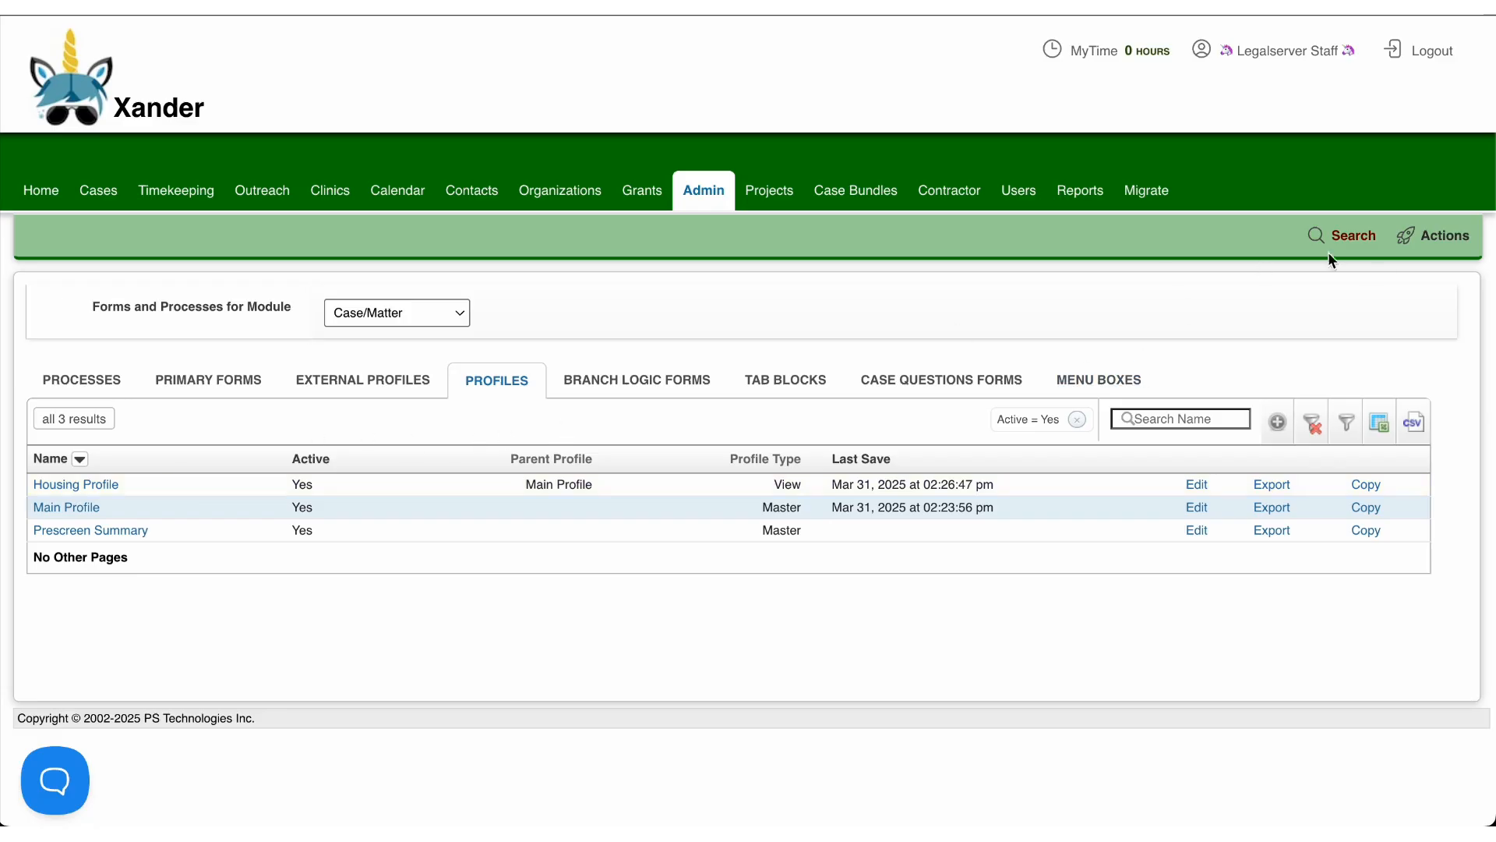
# Step: Search the actions for "profile" and start a new Profile View
pyautogui.moveTo(1443, 235)
pyautogui.tripleClick(1290, 305)
pyautogui.write('t')
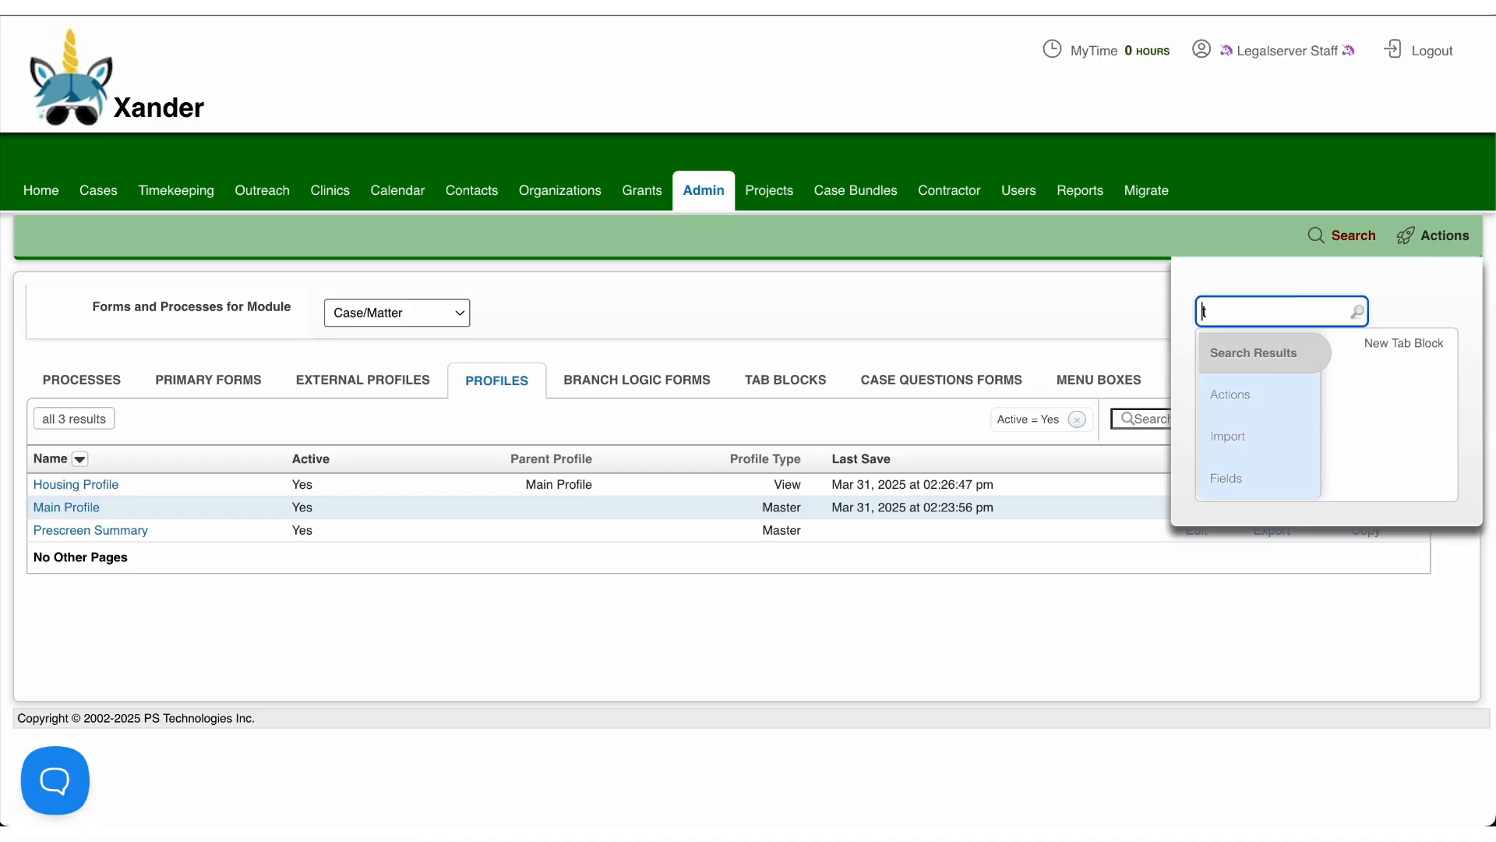
pyautogui.press('BackSpace')
pyautogui.write('p')
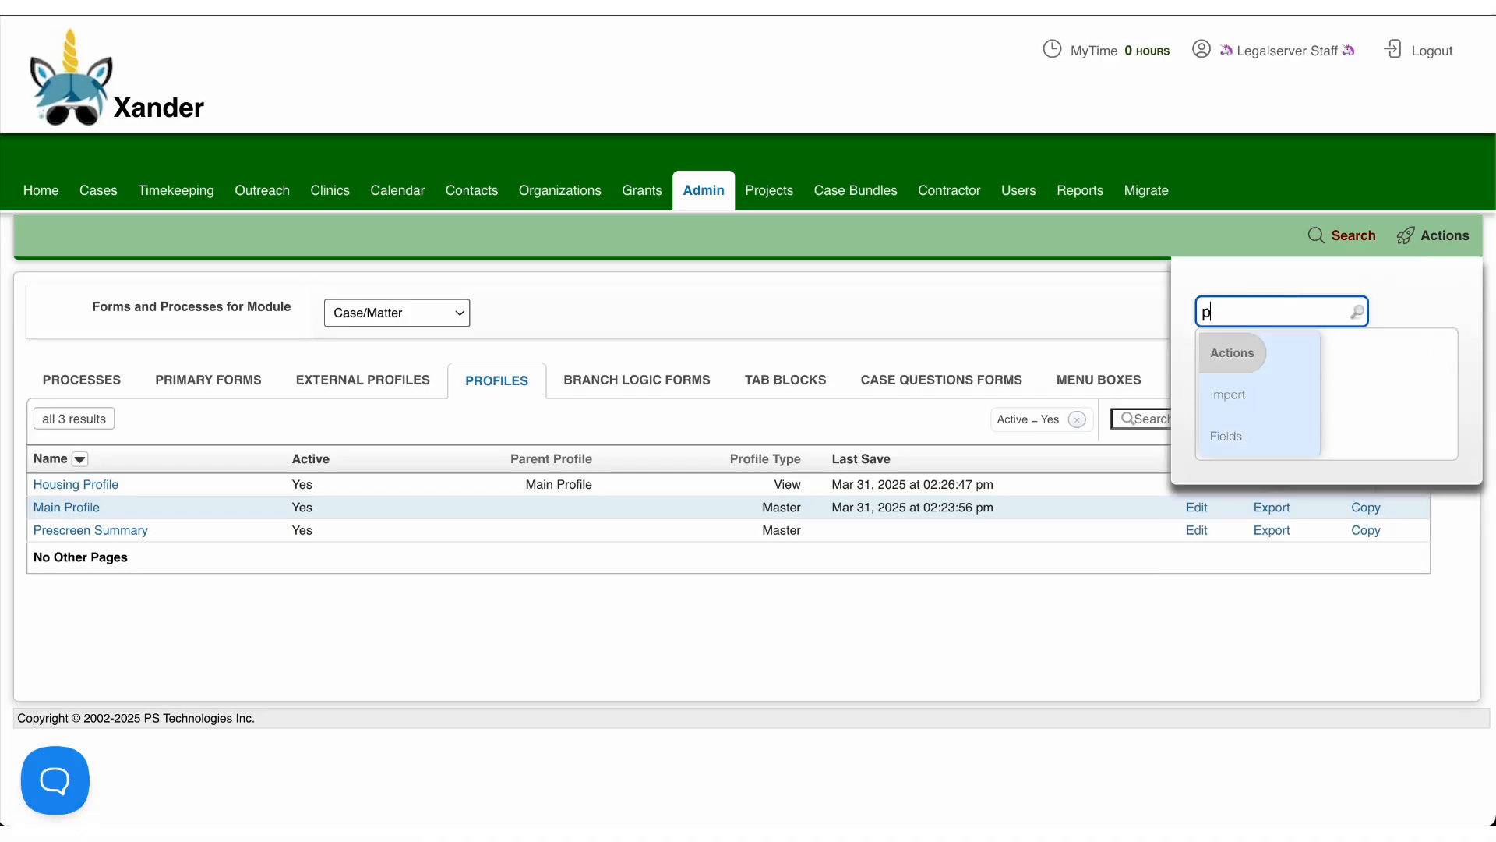
pyautogui.write('rofile')
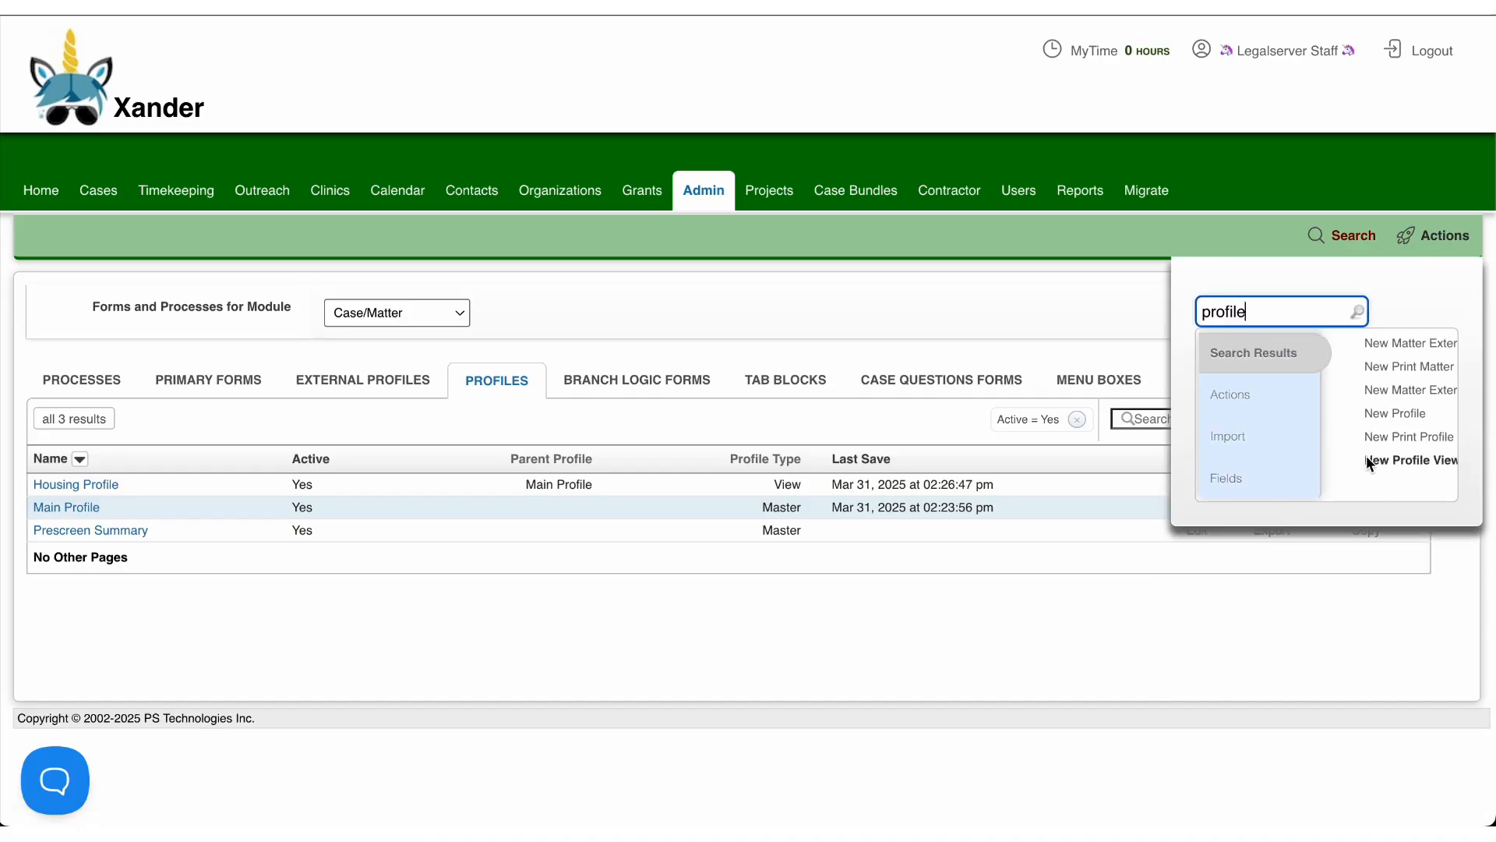
pyautogui.click(1439, 458)
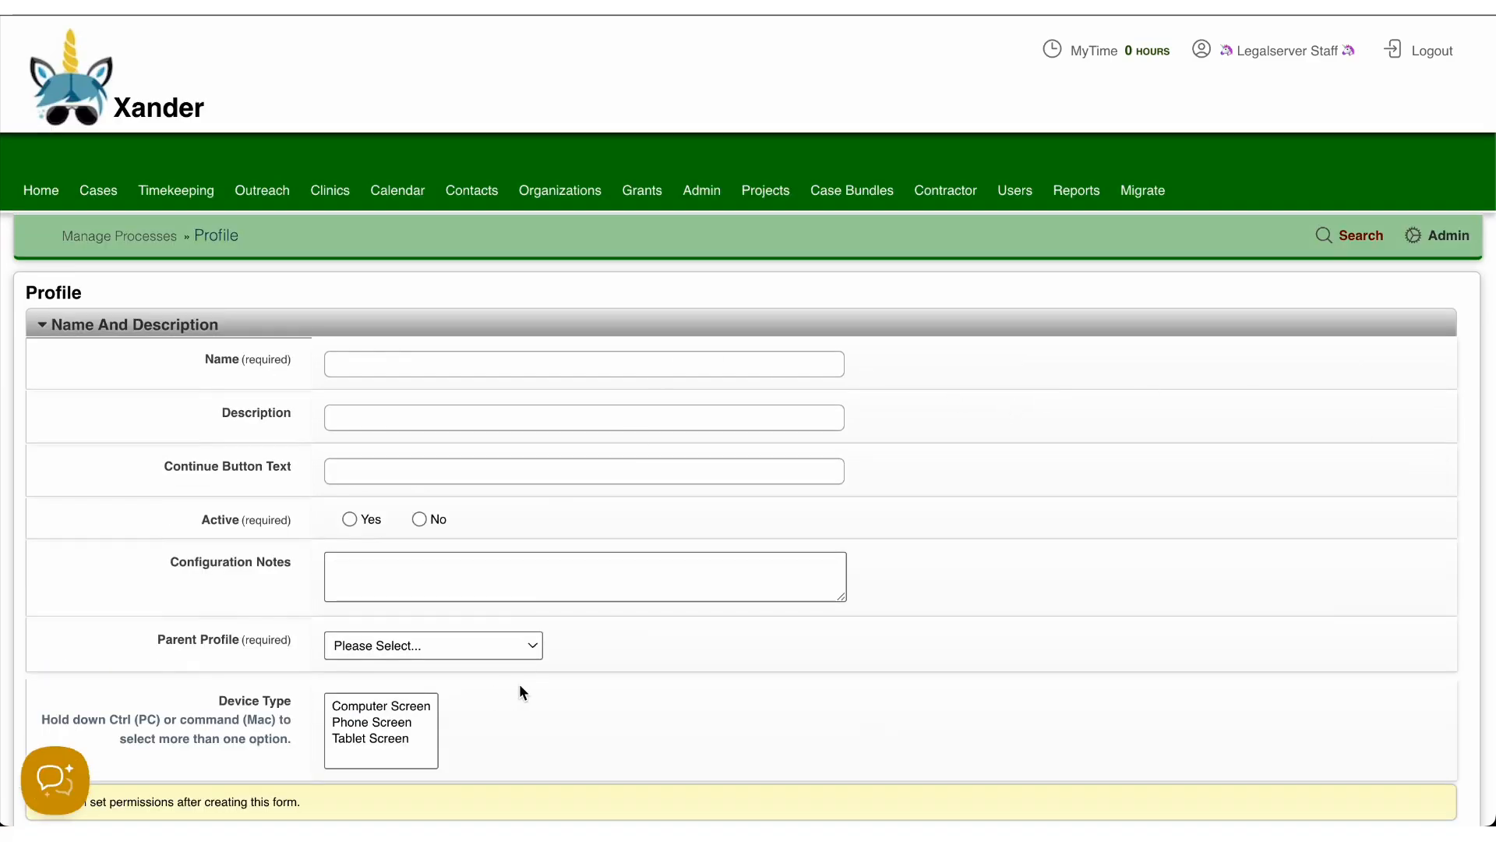
# Step: Set the new profile view's Parent Profile to Main Profile
pyautogui.scroll(-1, 519, 686)
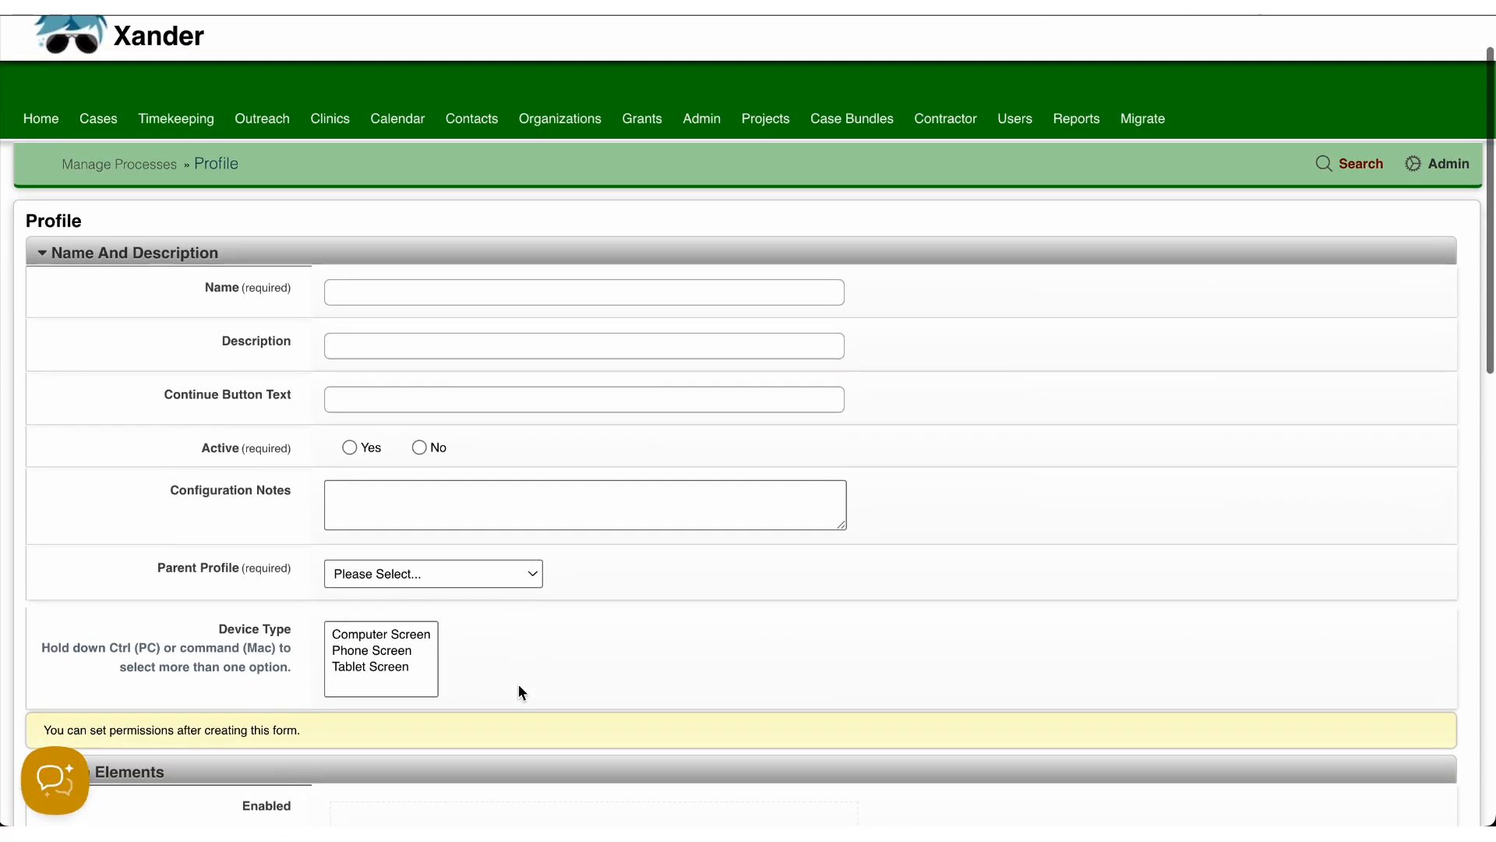
pyautogui.click(515, 576)
pyautogui.click(508, 620)
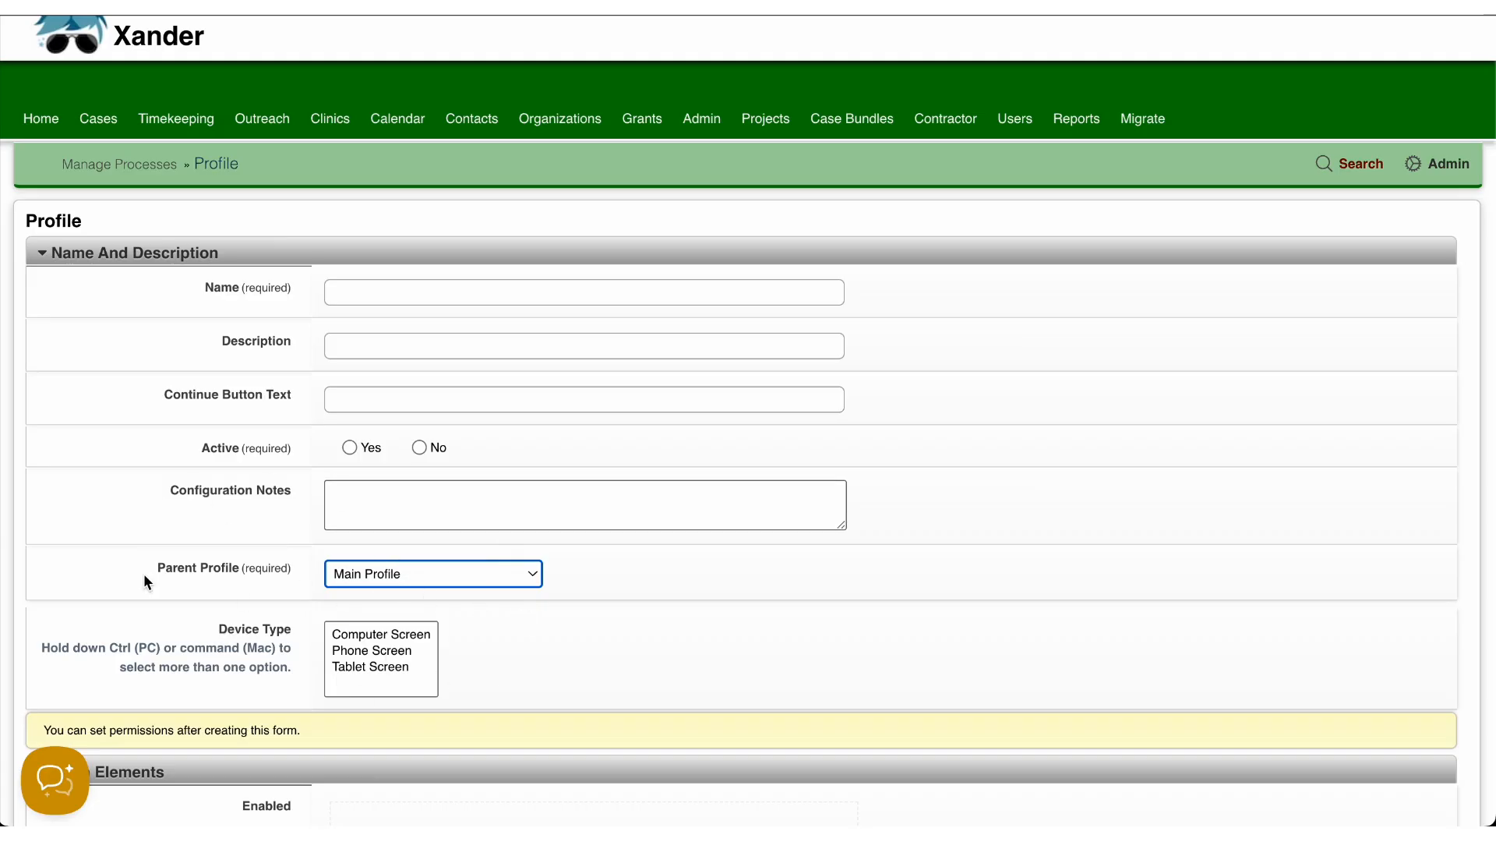
pyautogui.moveTo(144, 575); pyautogui.dragTo(316, 576)
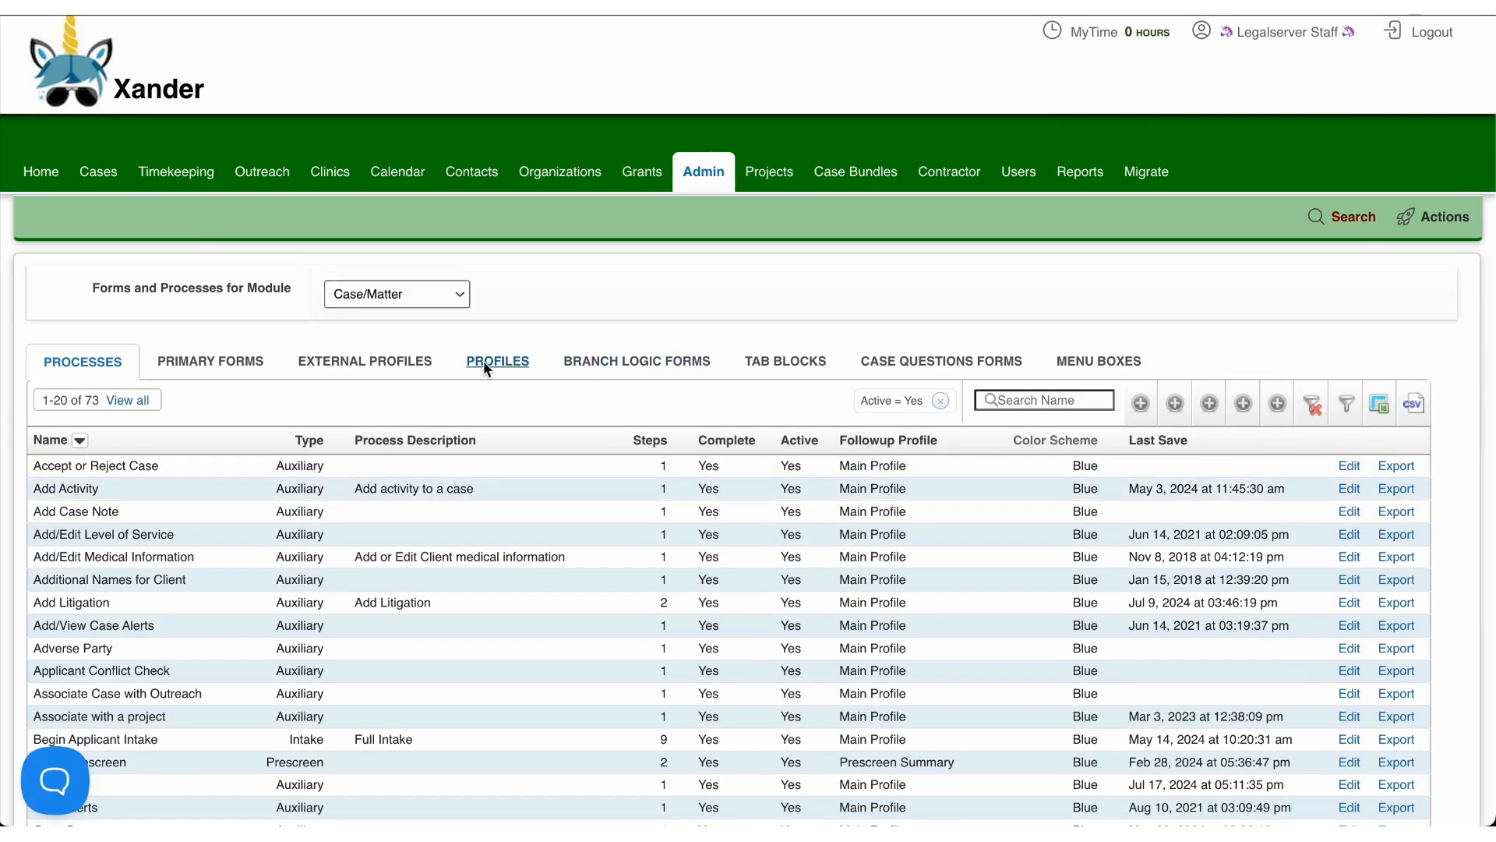
# Step: Open the existing Housing Profile from the profiles list for editing and review its permissions, form elements and side/action elements
pyautogui.click(483, 361)
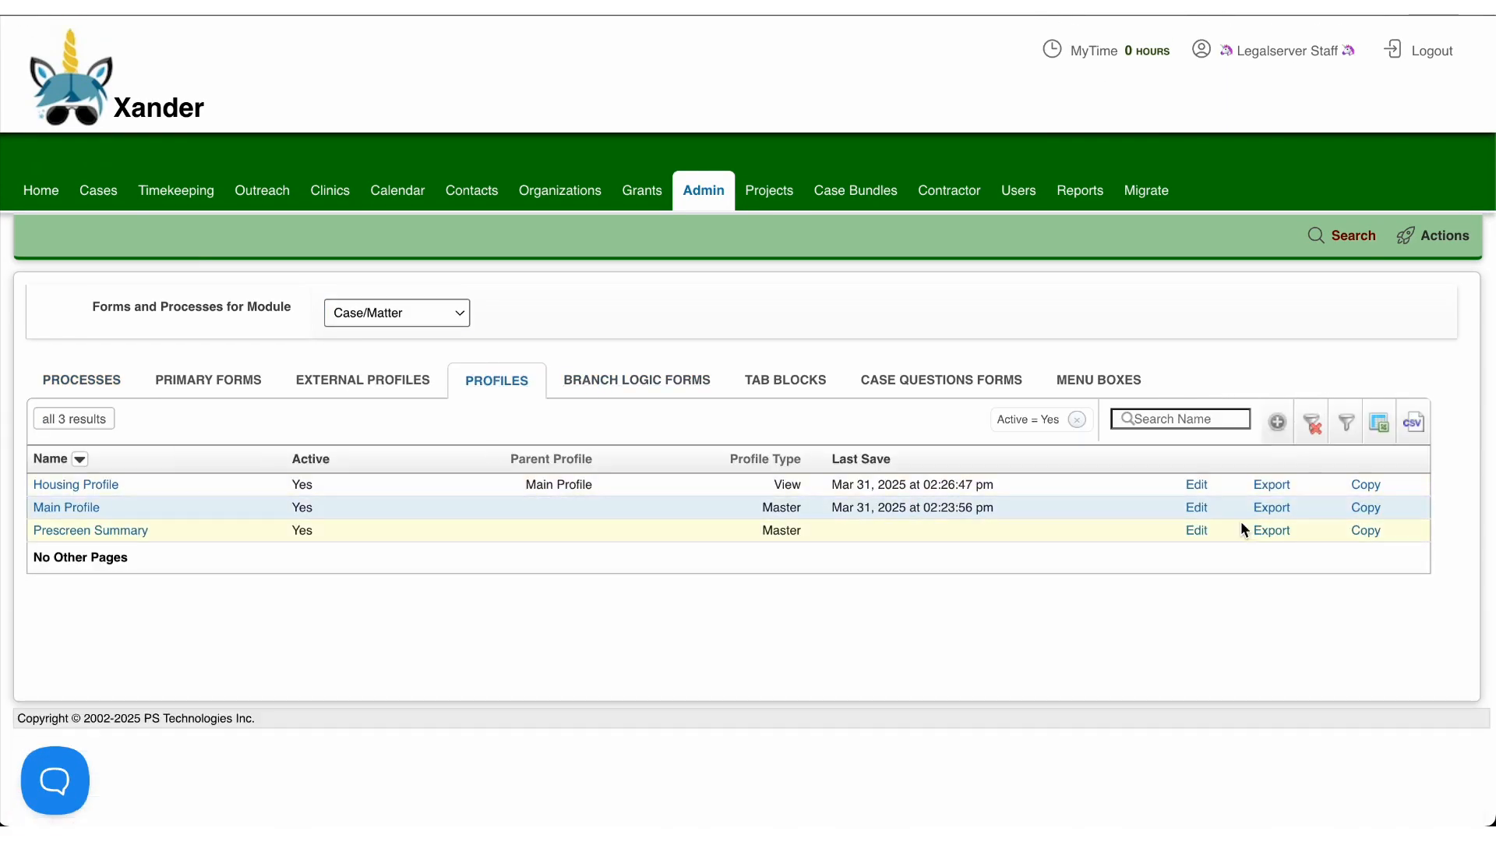
pyautogui.click(1197, 484)
pyautogui.scroll(-6, 1201, 485)
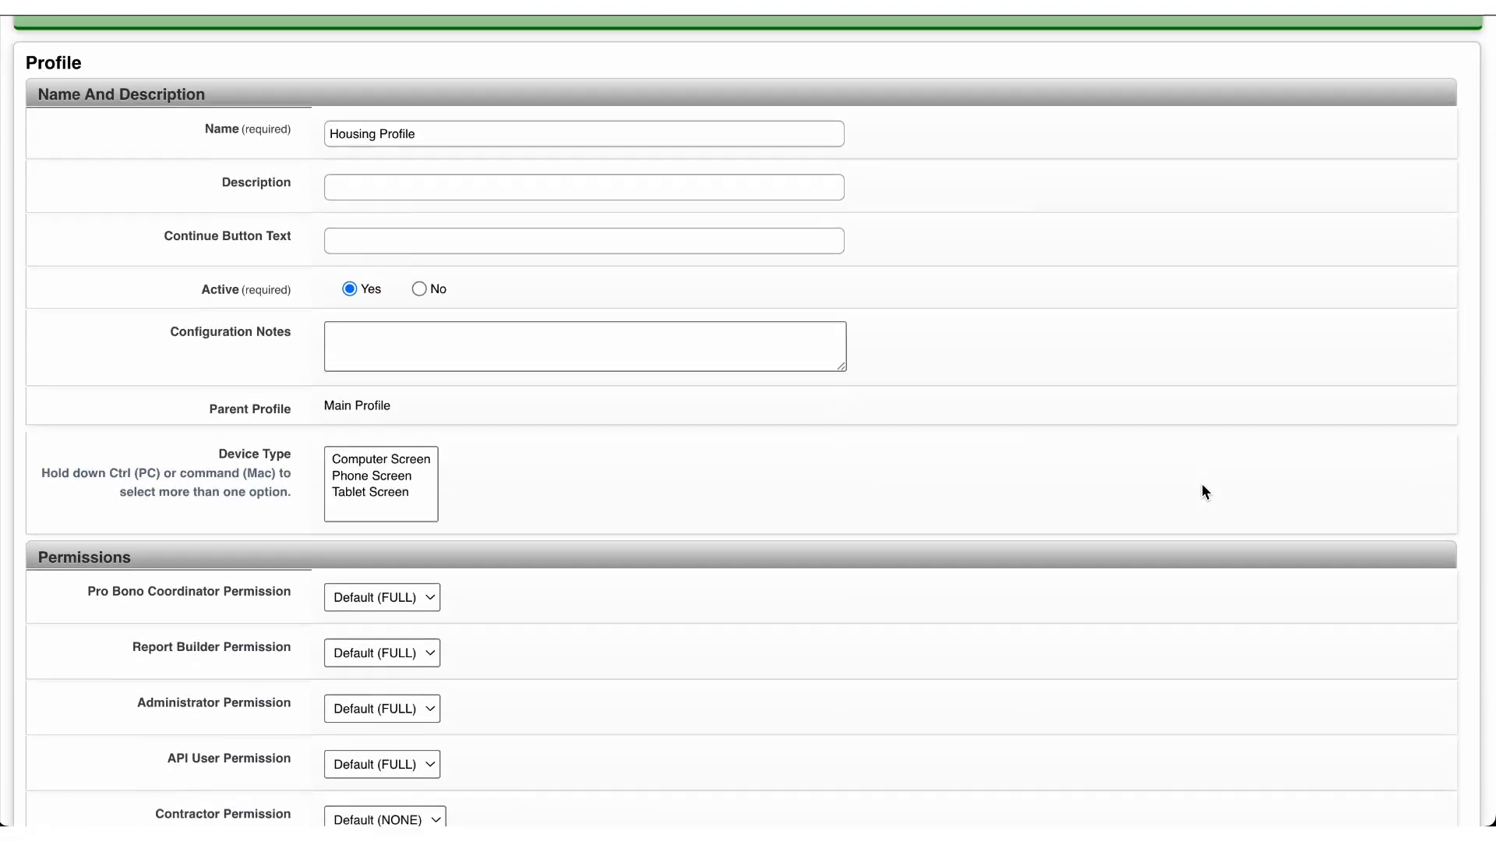
pyautogui.scroll(-3, 1202, 483)
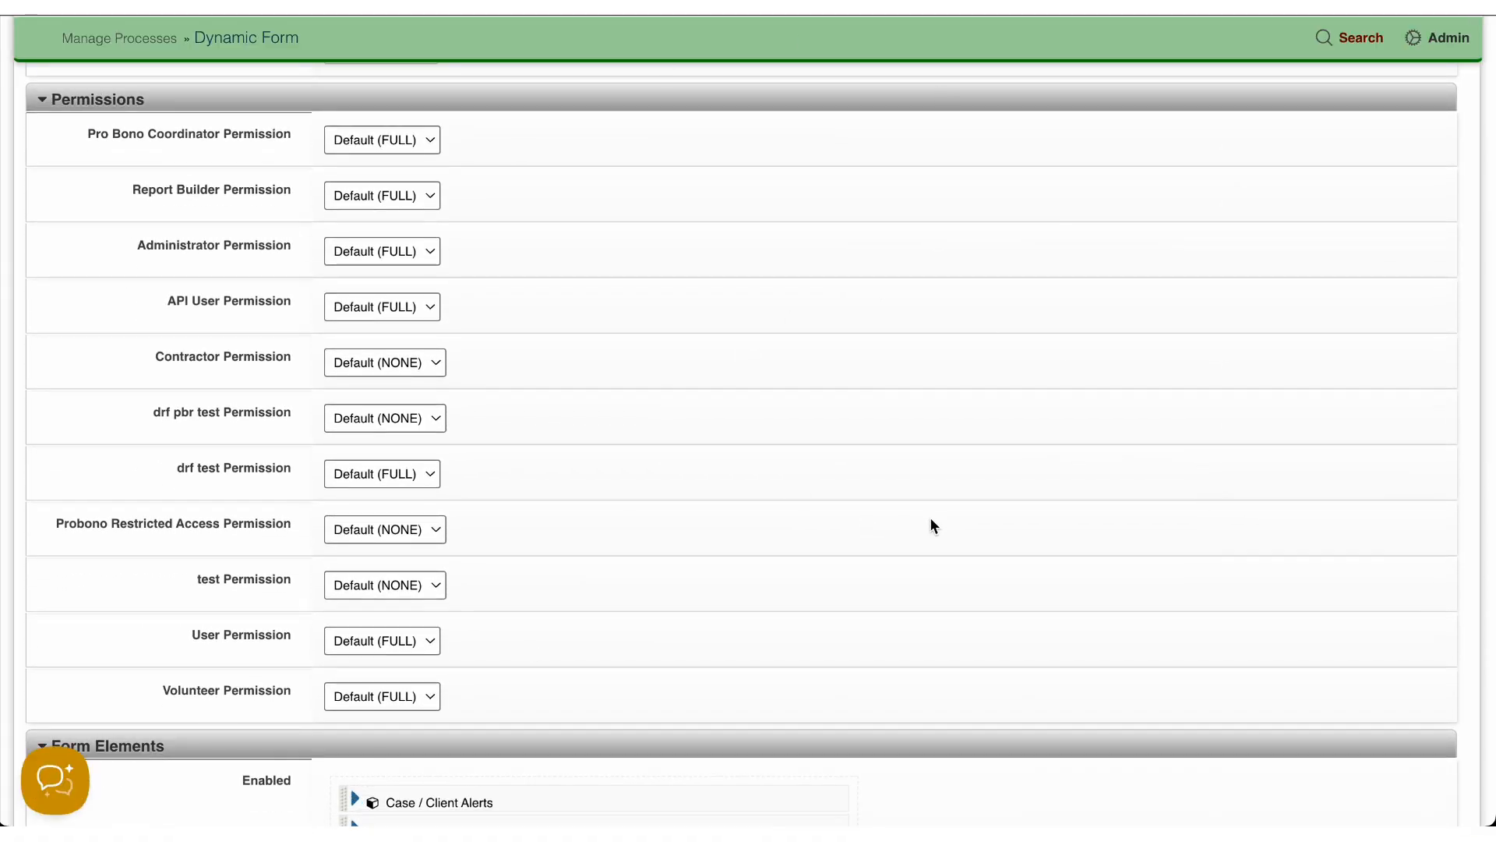
pyautogui.scroll(-5, 929, 517)
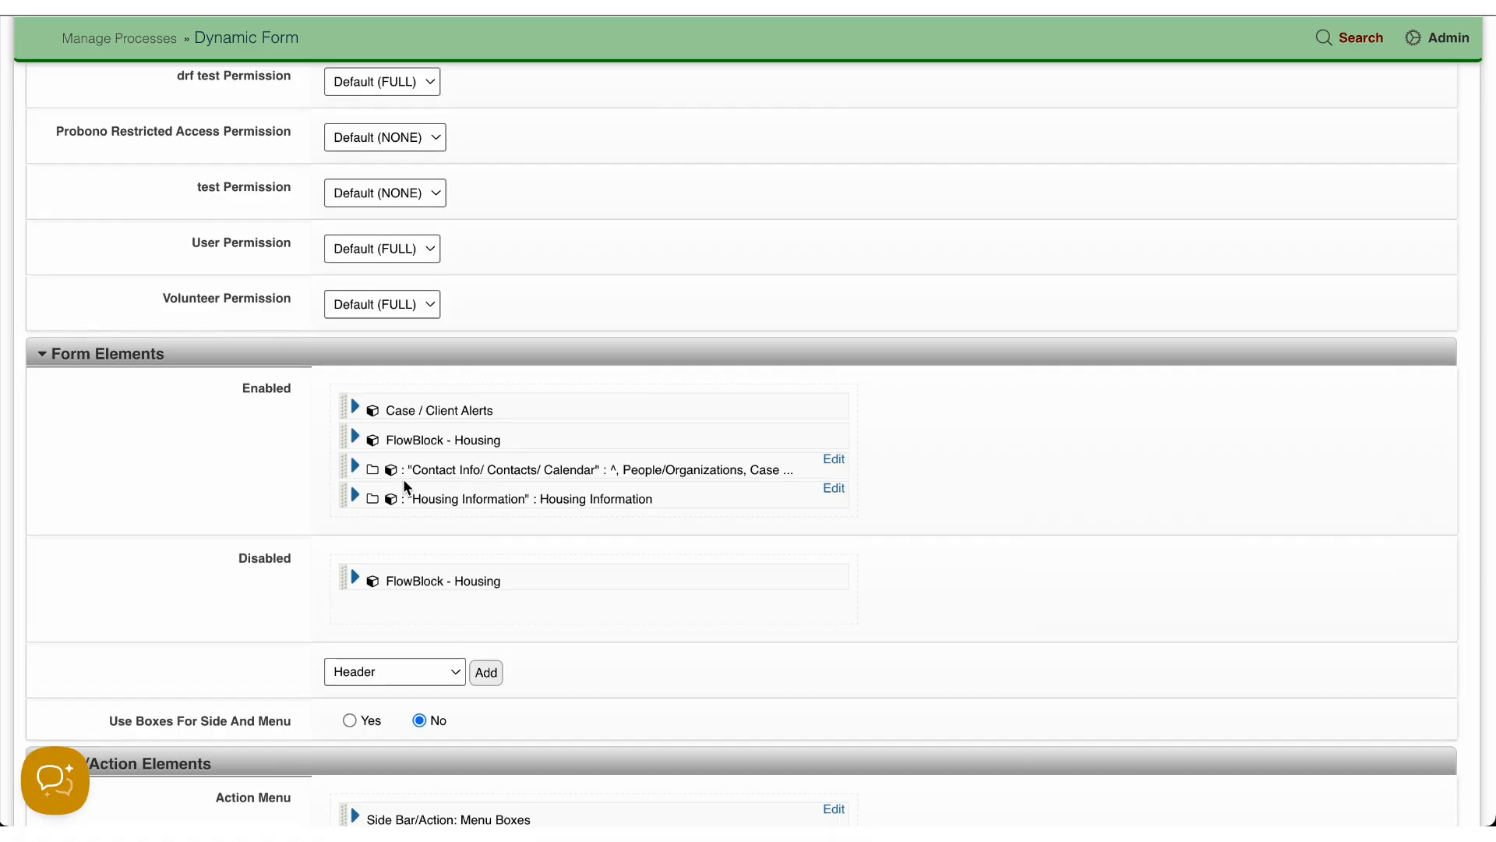
pyautogui.scroll(-3, 404, 478)
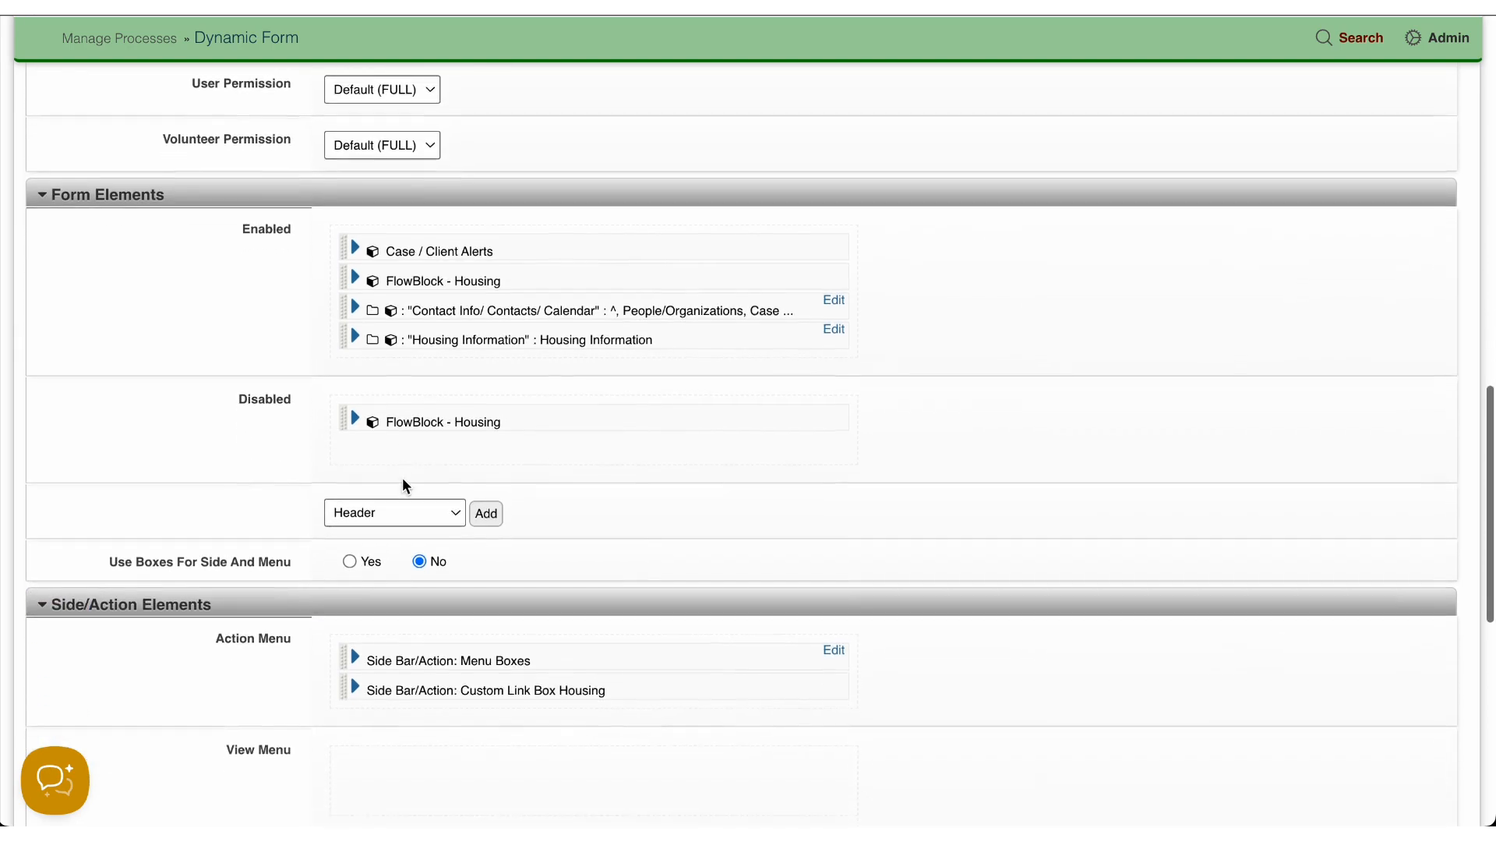
pyautogui.scroll(-2, 434, 574)
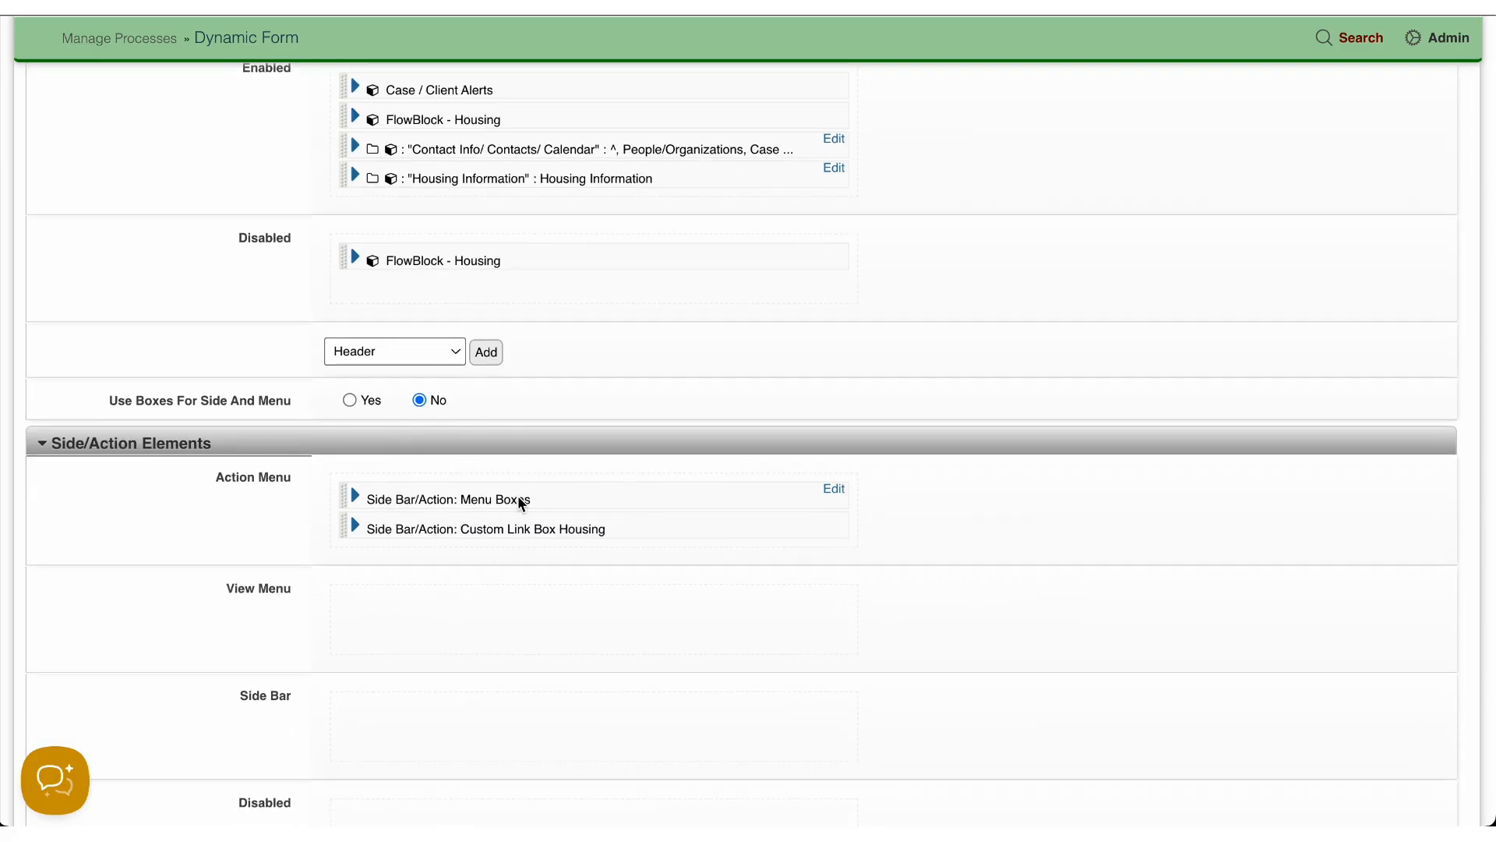
# Step: Inspect the form behind the Housing Profile's Menu Boxes action element and the settings of its Custom Link Box Housing element
pyautogui.click(840, 493)
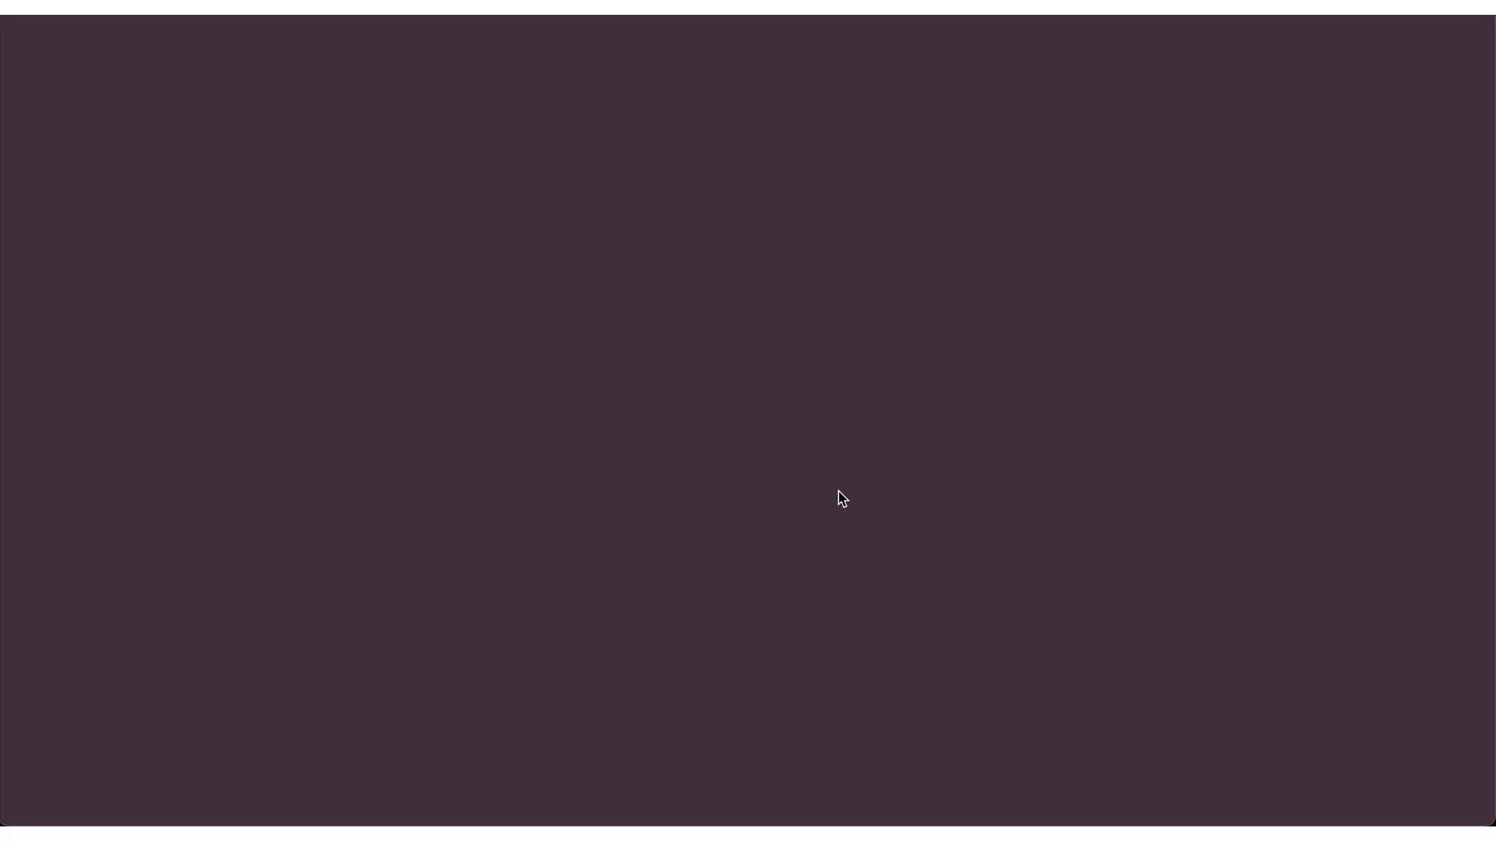
pyautogui.scroll(-10, 838, 490)
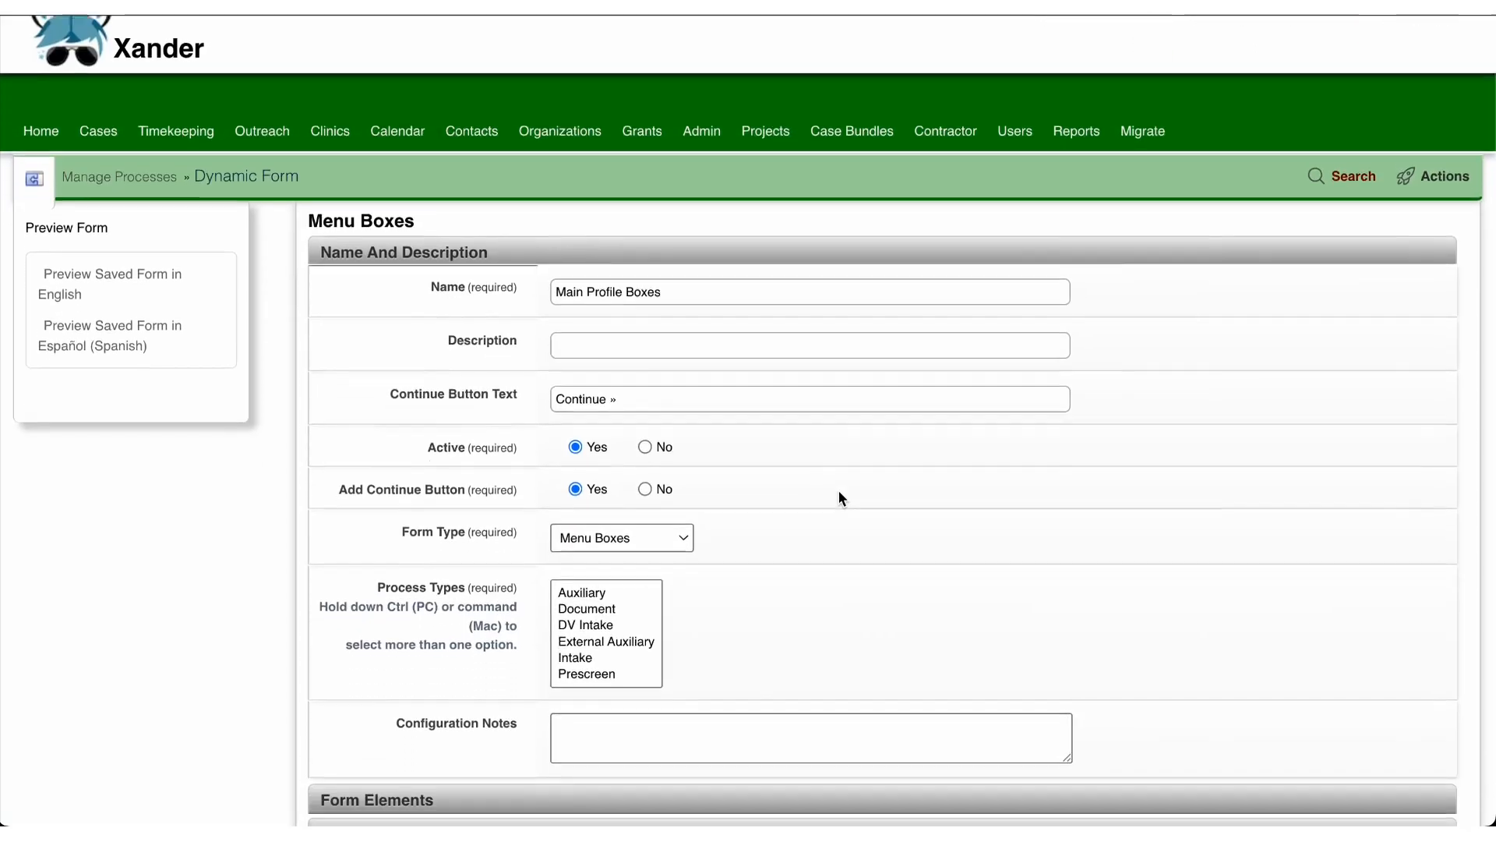
pyautogui.scroll(-1, 838, 489)
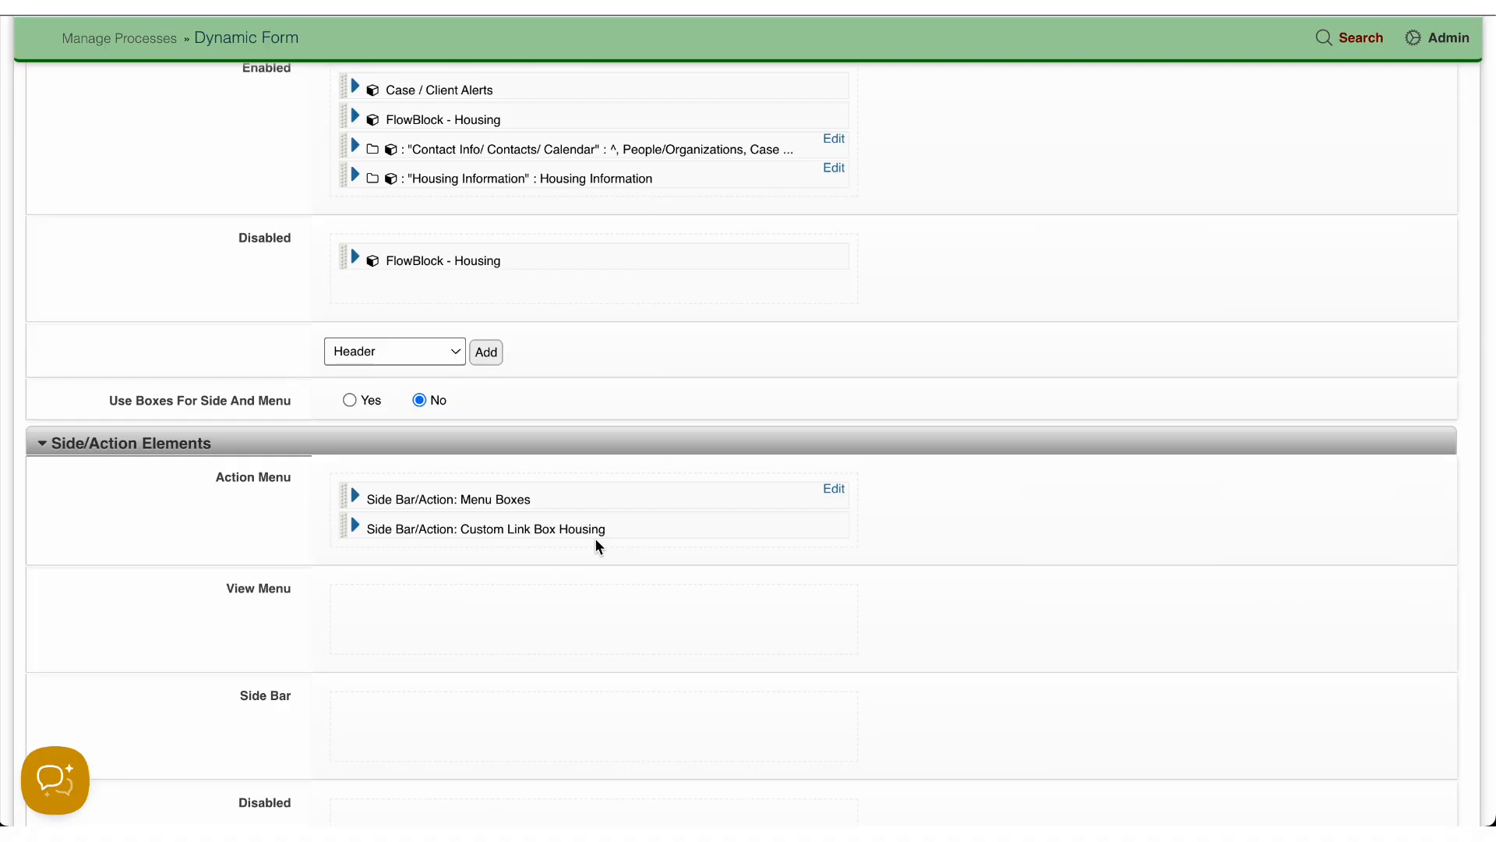
pyautogui.click(356, 524)
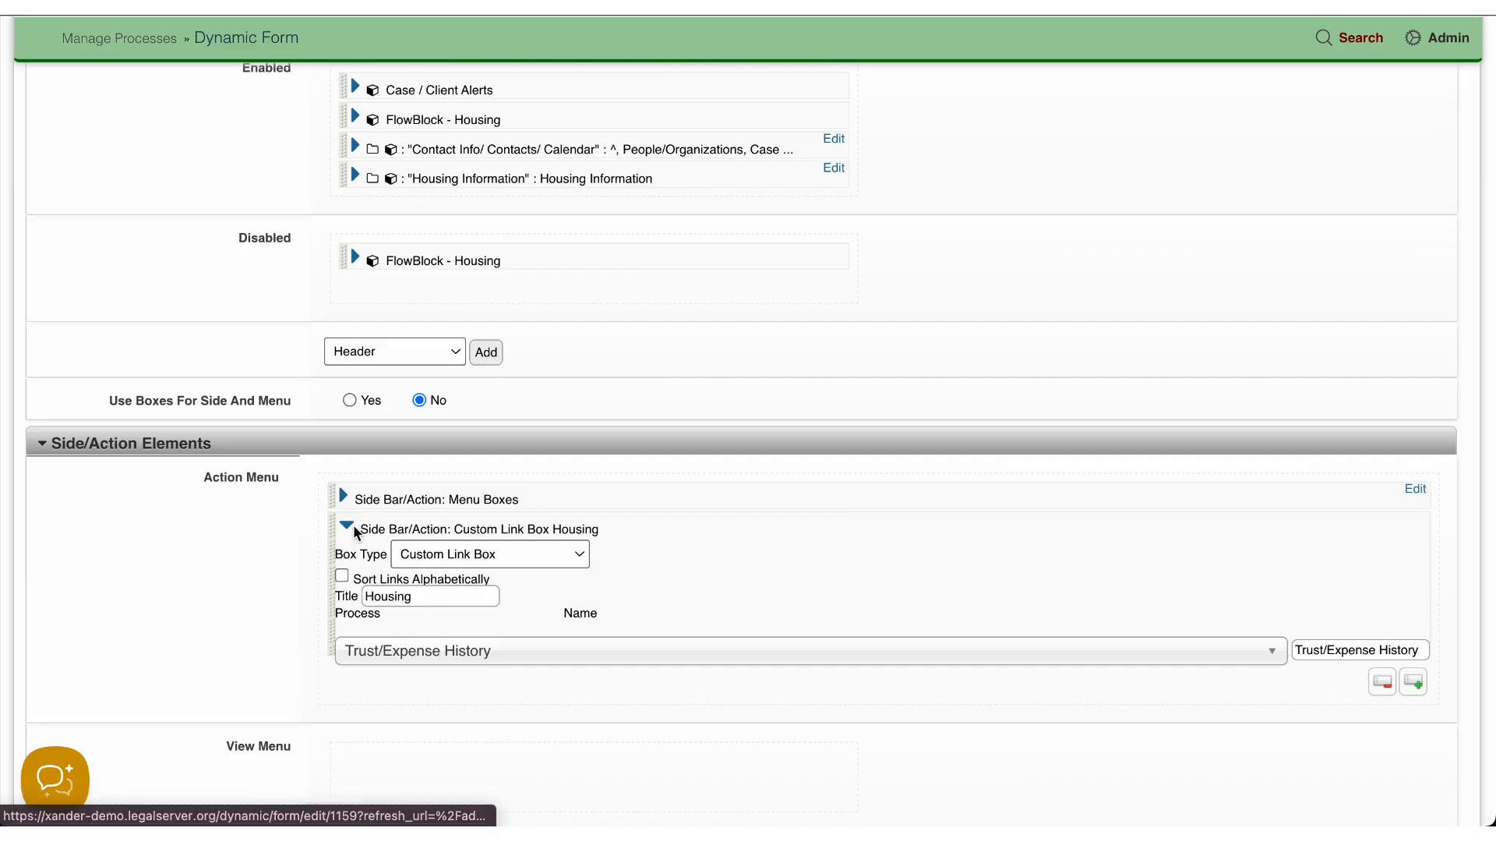
pyautogui.click(350, 525)
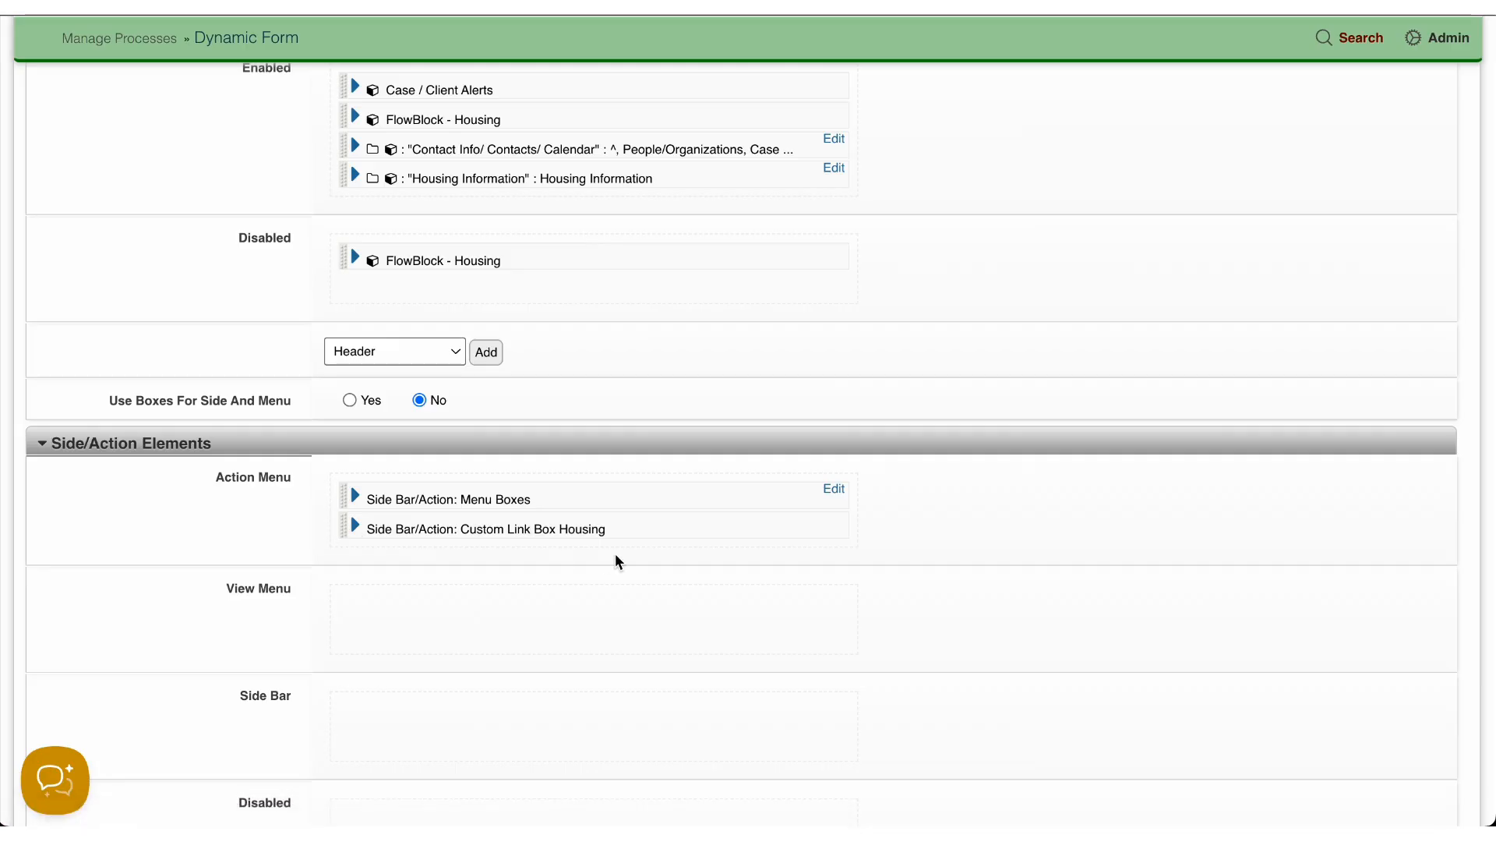
# Step: Go to the user roles in the Users module and open the permissions of the Administrator role
pyautogui.scroll(6, 615, 554)
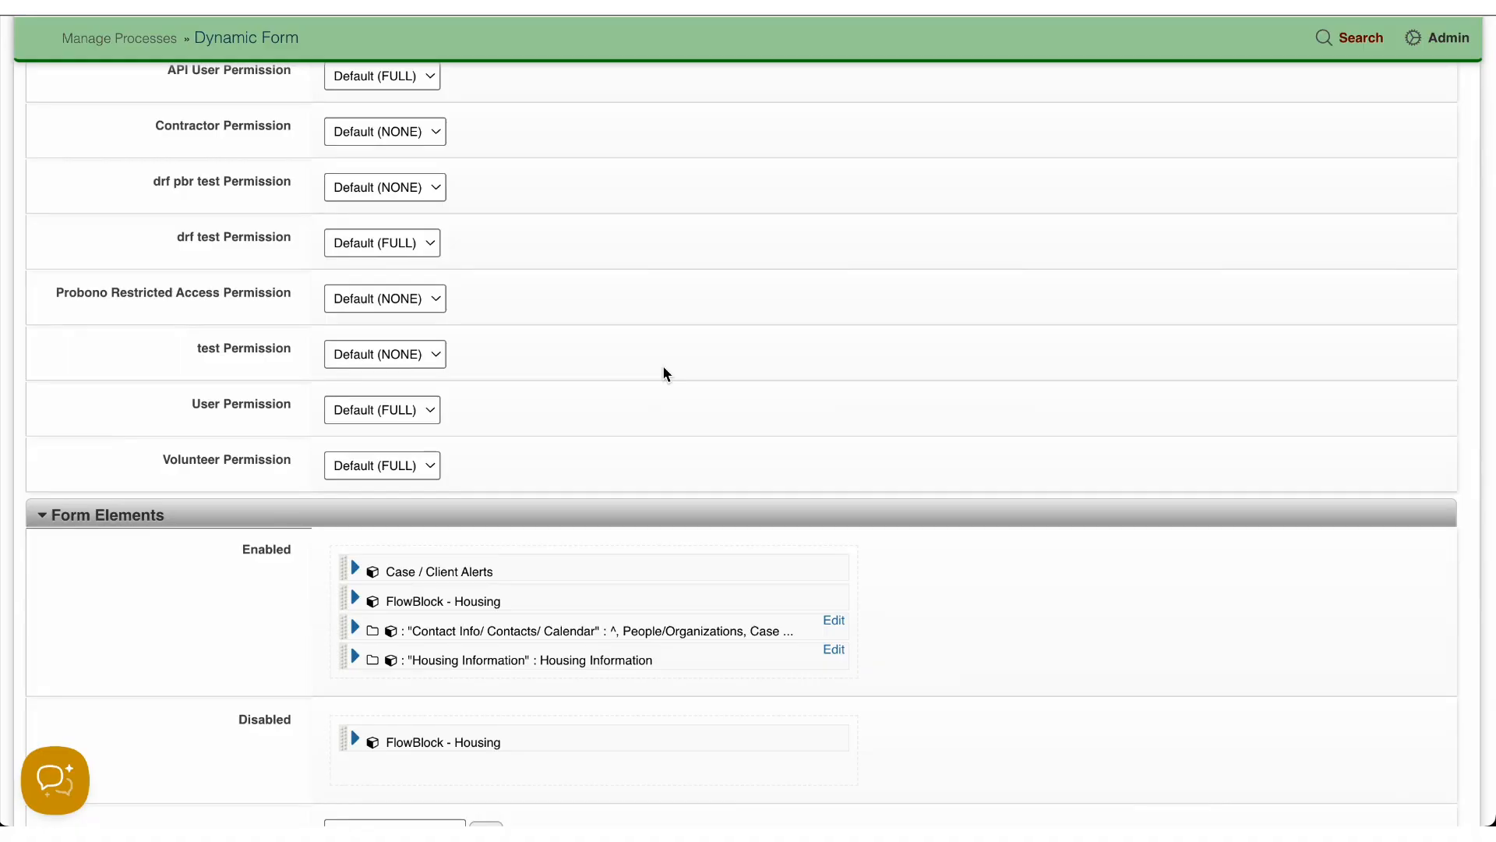
pyautogui.scroll(15, 664, 369)
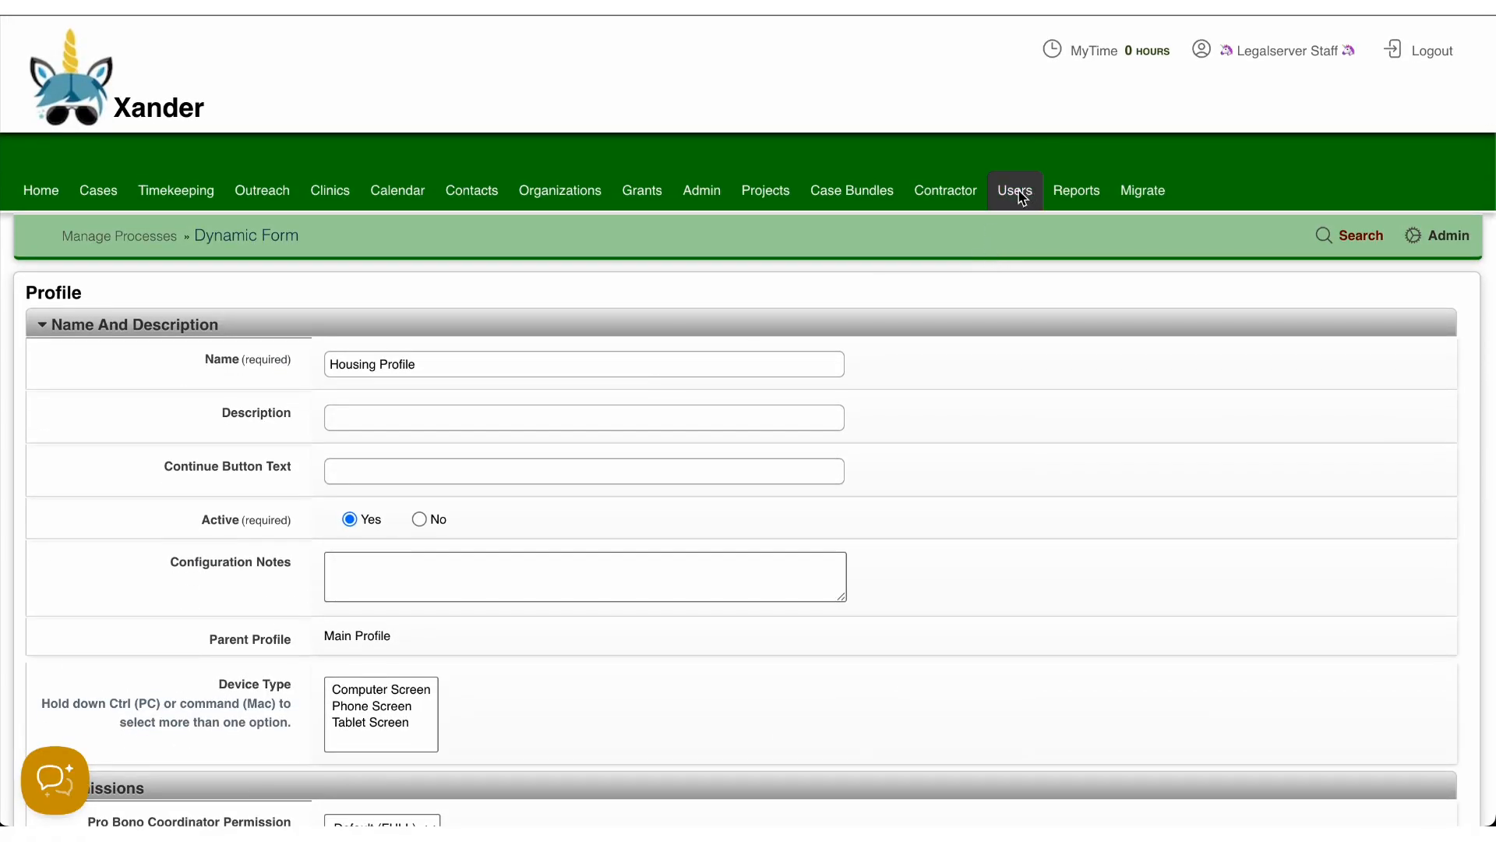
pyautogui.click(1019, 196)
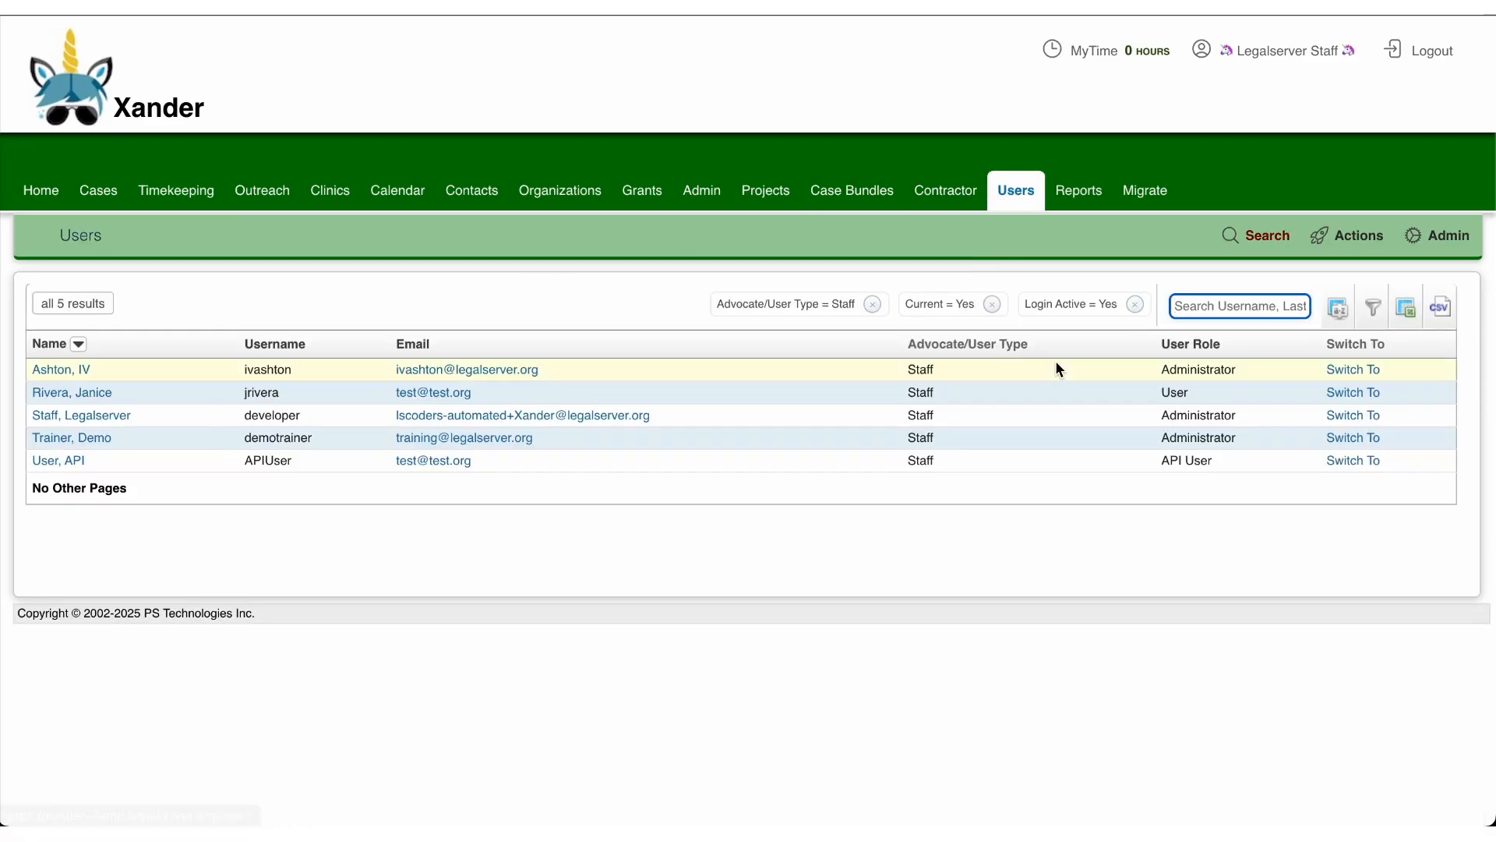
pyautogui.click(1352, 241)
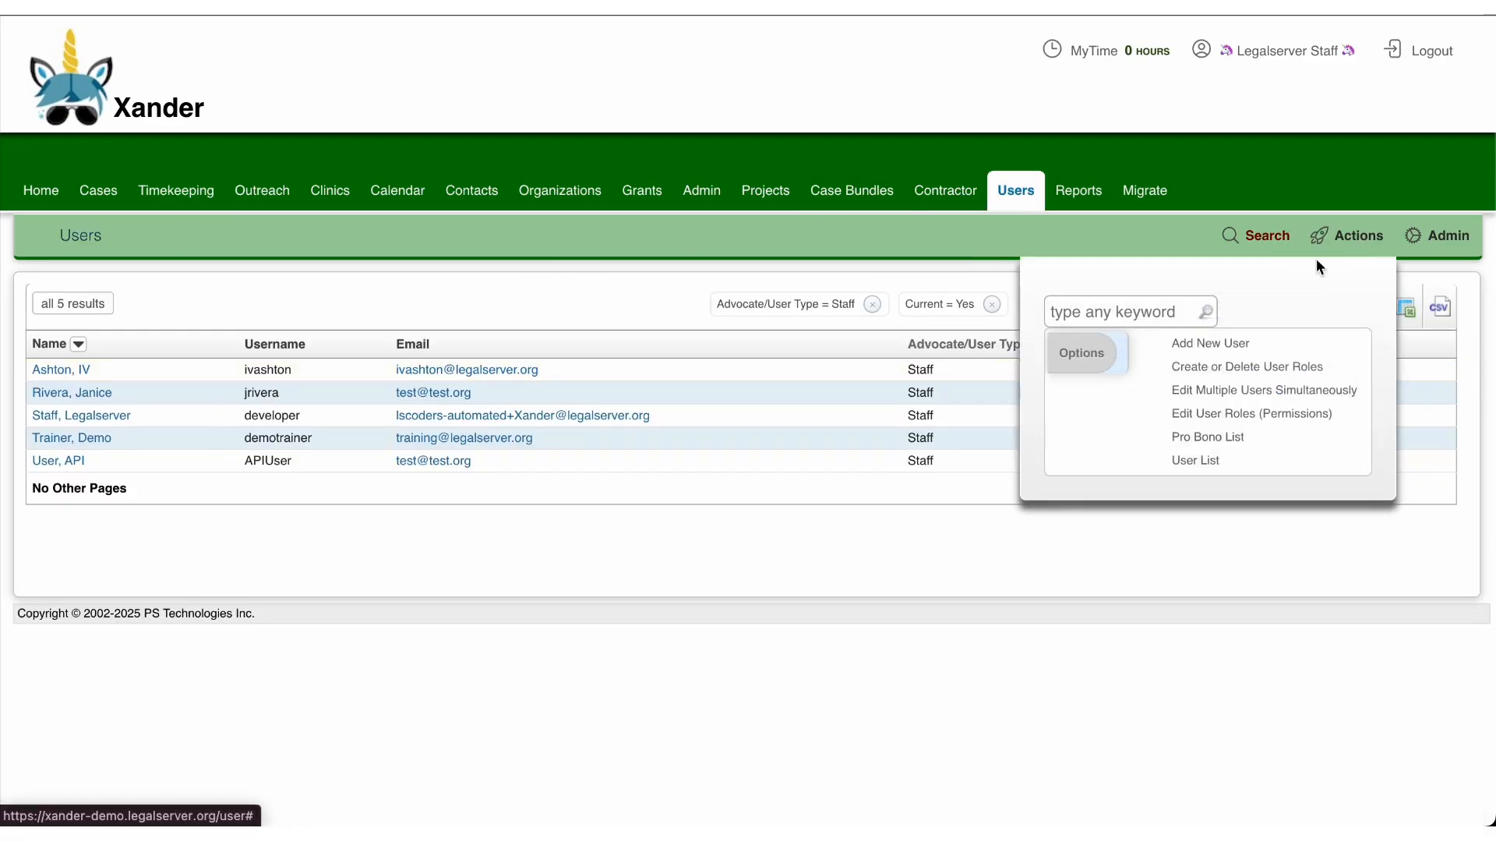
pyautogui.click(1222, 413)
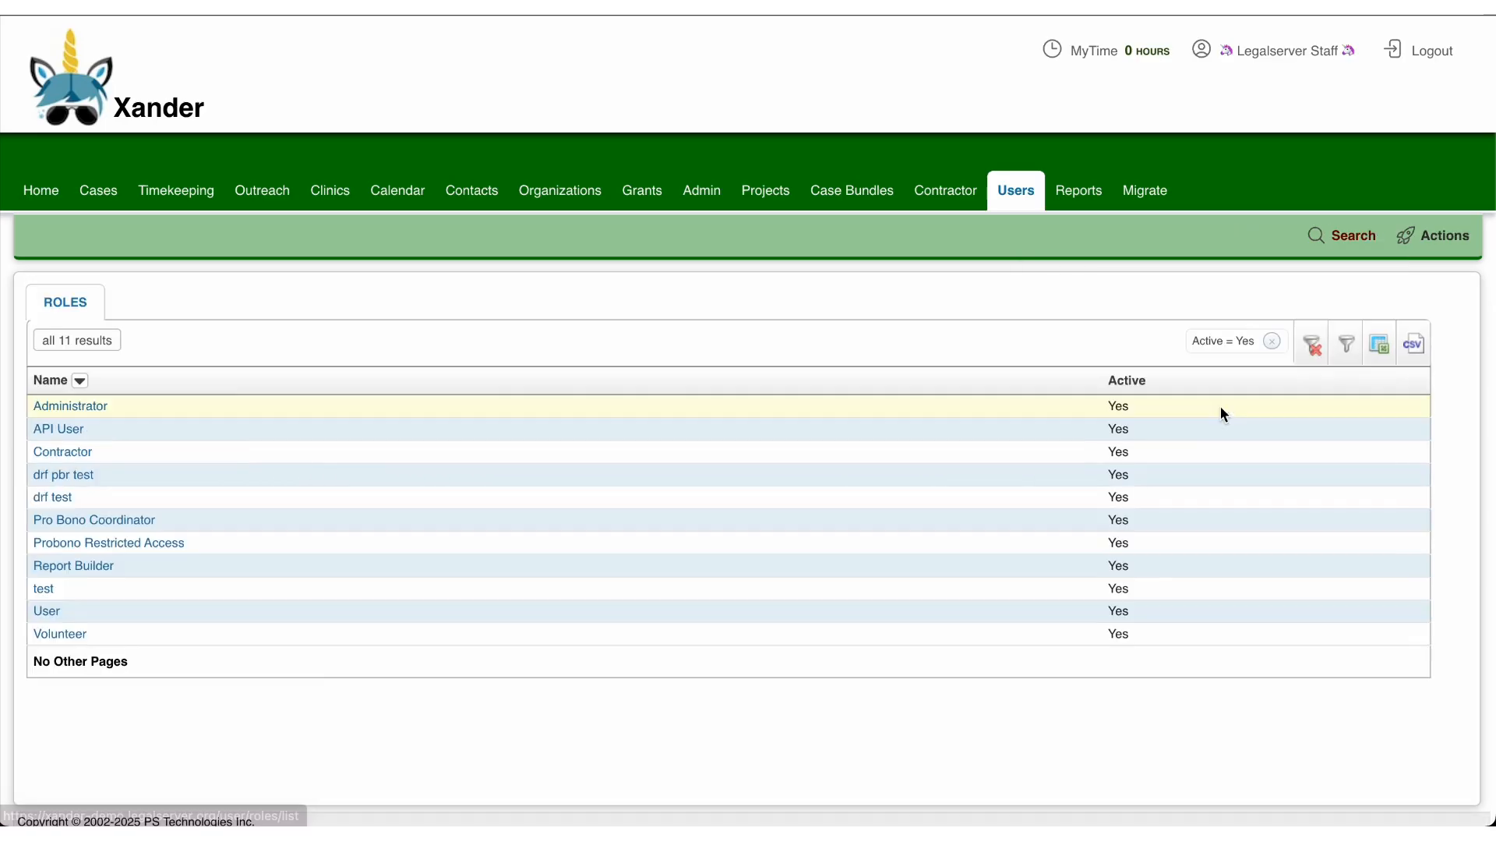
pyautogui.click(76, 404)
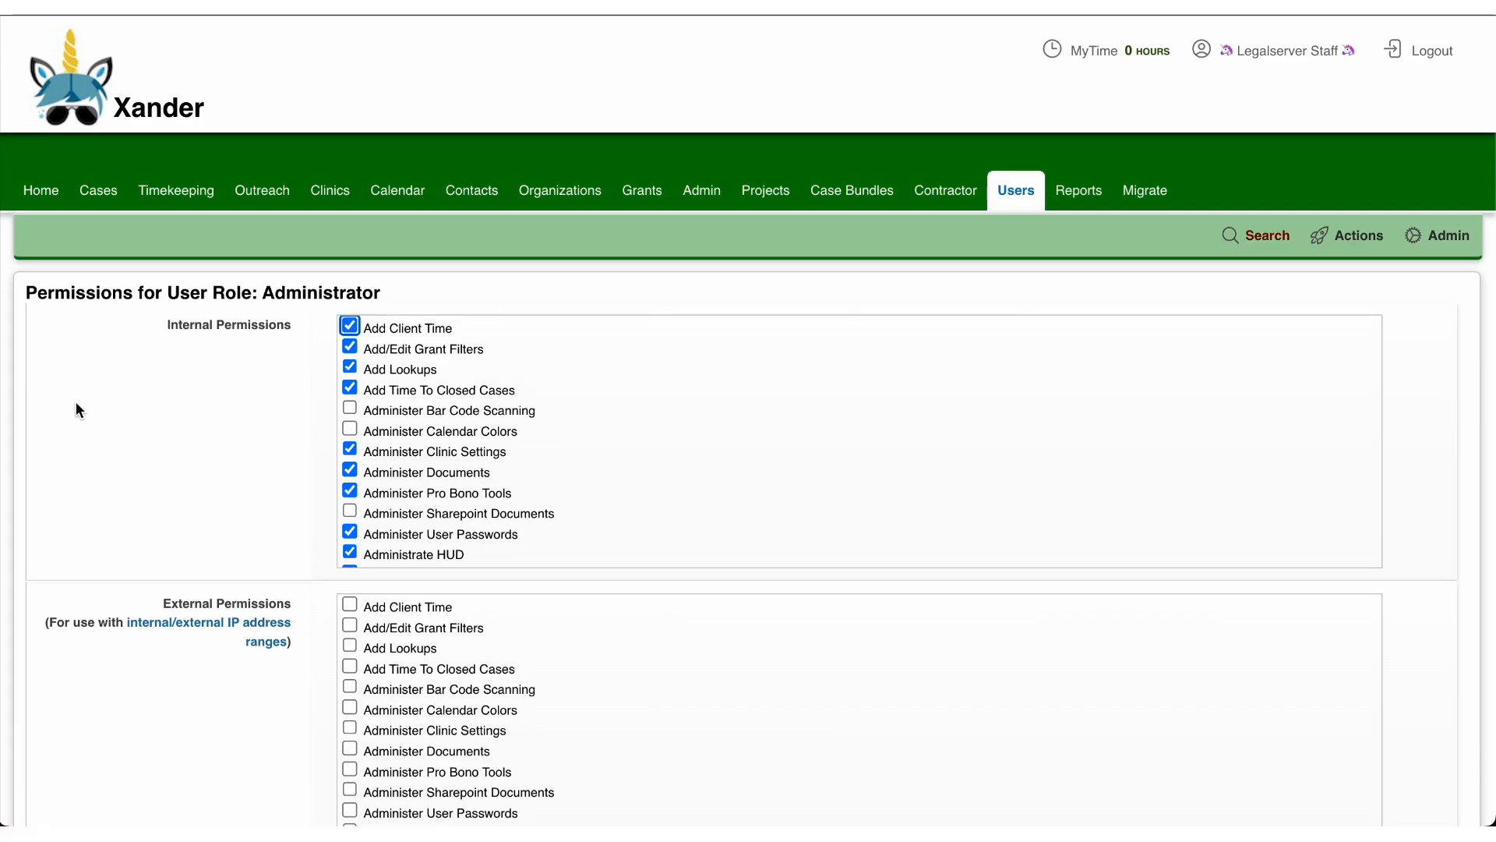
# Step: Set the Administrator role's default view for Main Profile to Housing Profile
pyautogui.scroll(-15, 173, 485)
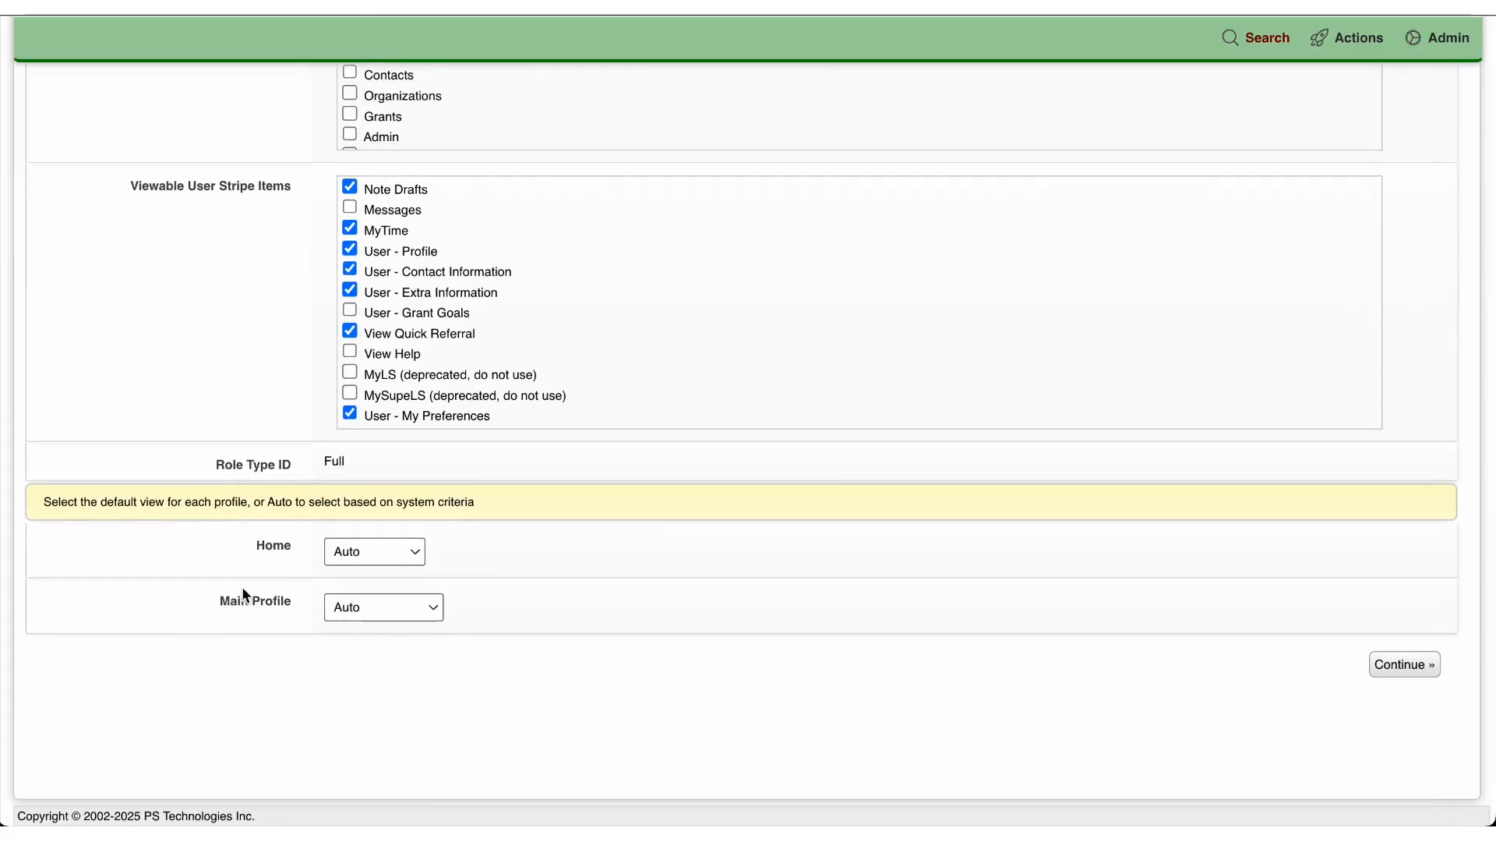
pyautogui.moveTo(219, 601); pyautogui.dragTo(294, 602)
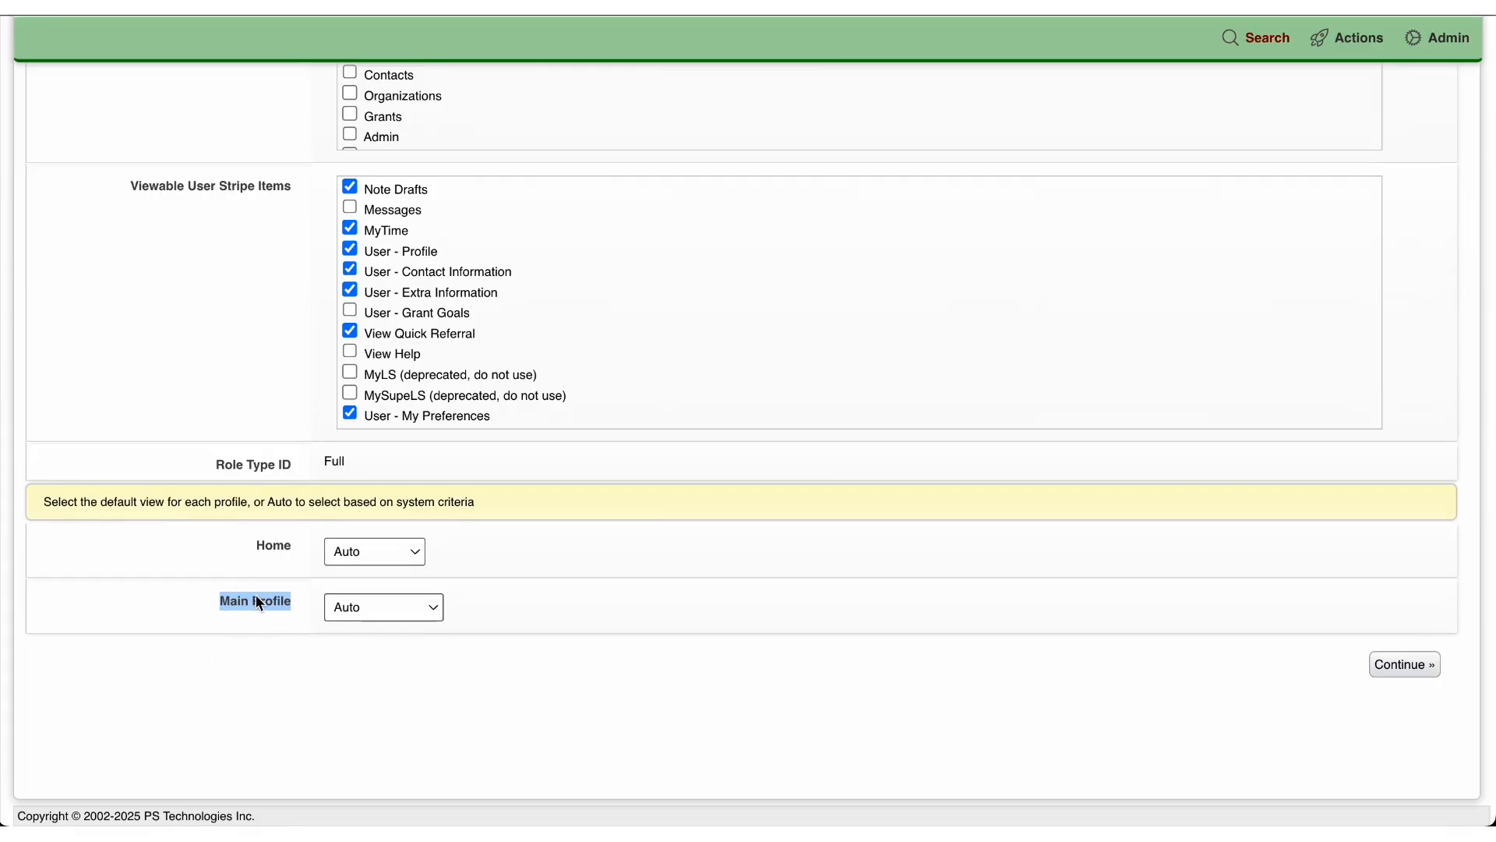
pyautogui.click(348, 614)
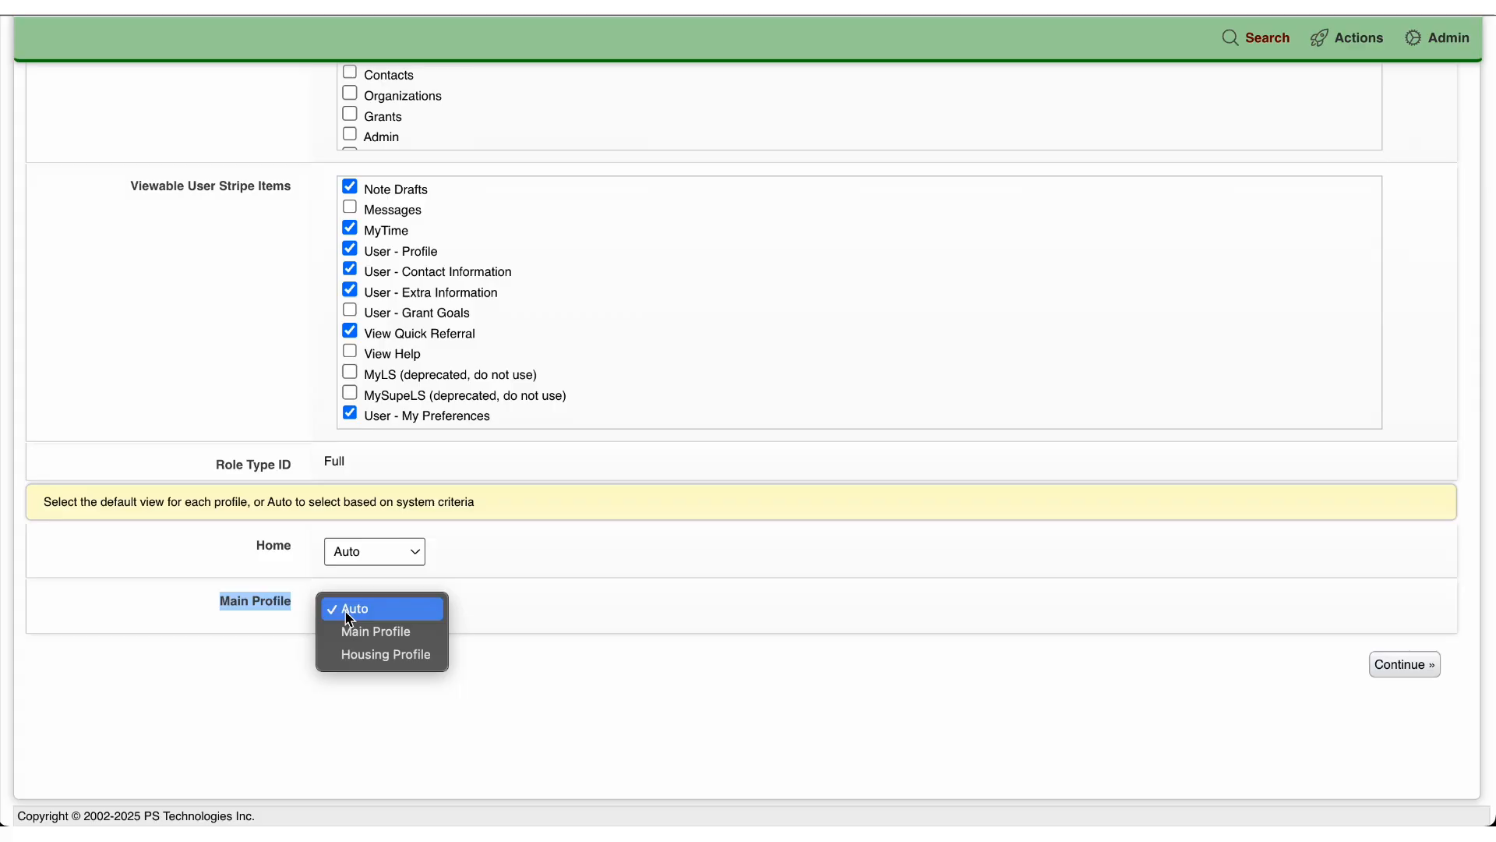
pyautogui.click(344, 655)
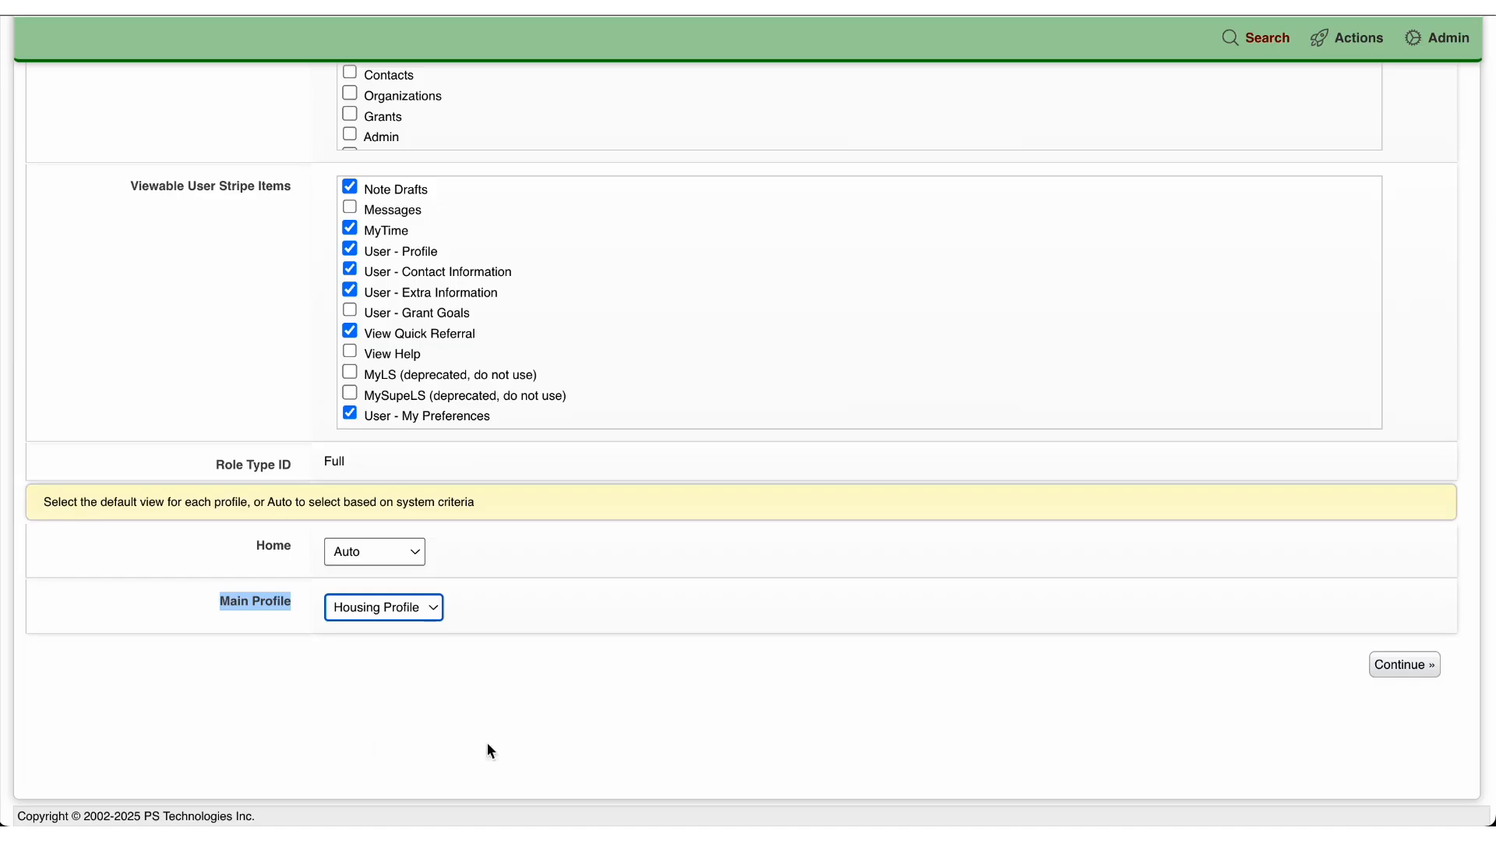
pyautogui.click(208, 586)
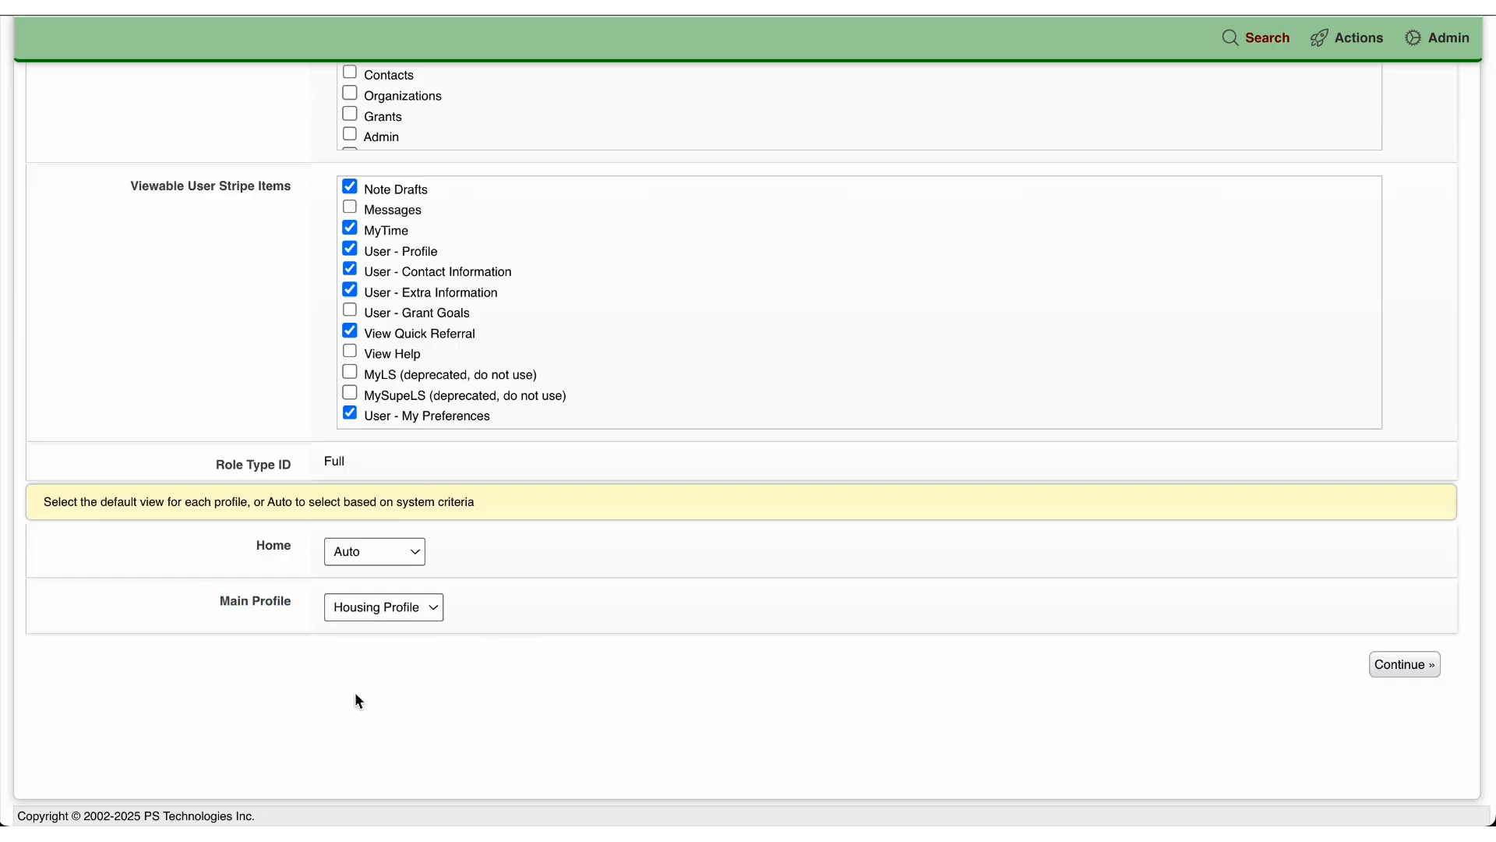
# Step: Return the Administrator role's default view for Main Profile to Auto
pyautogui.click(376, 616)
pyautogui.click(351, 558)
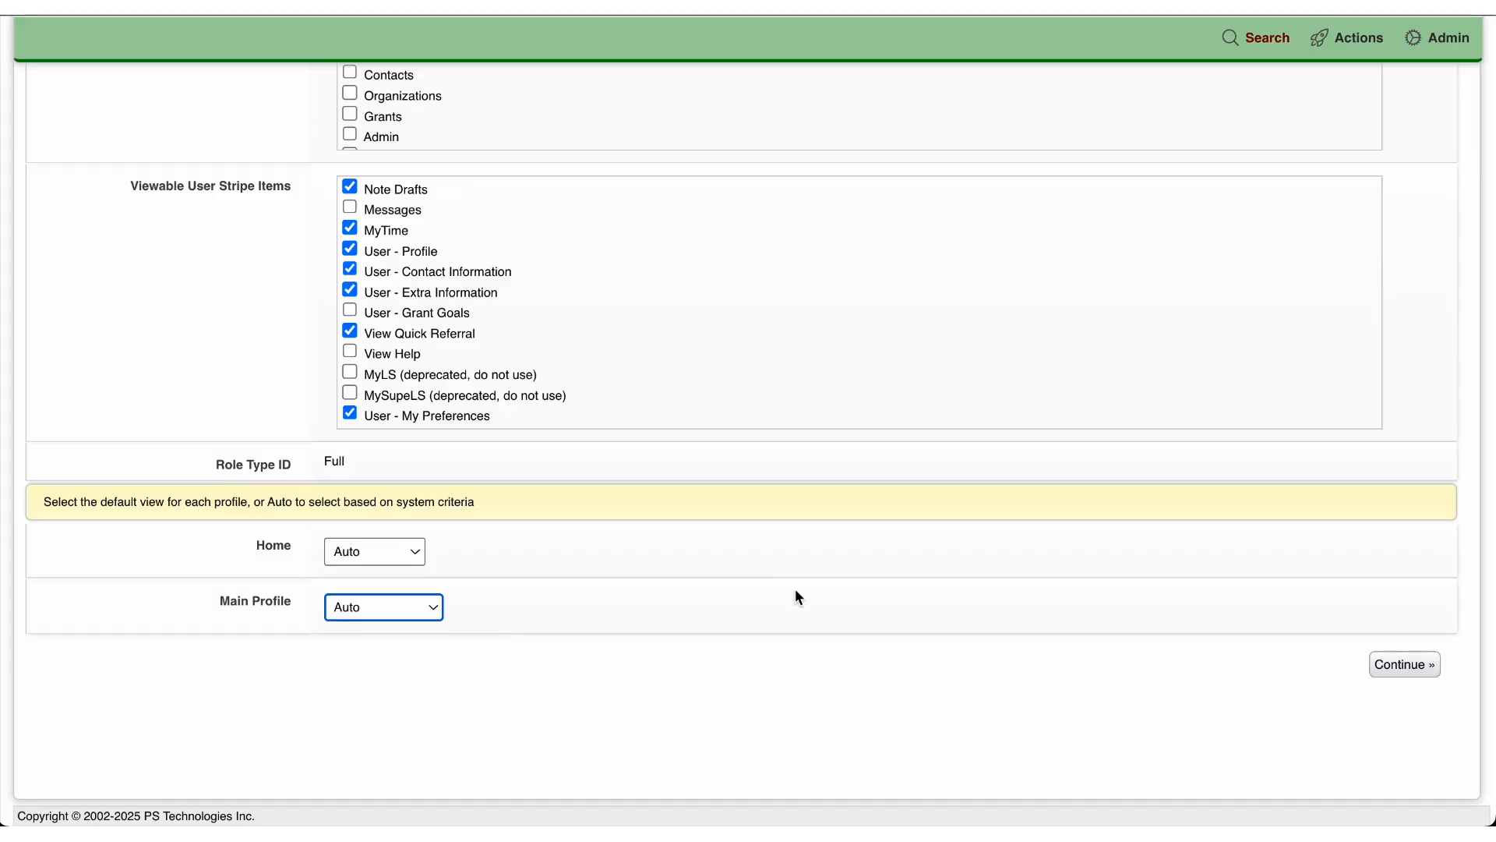
pyautogui.scroll(1, 795, 592)
pyautogui.scroll(15, 797, 597)
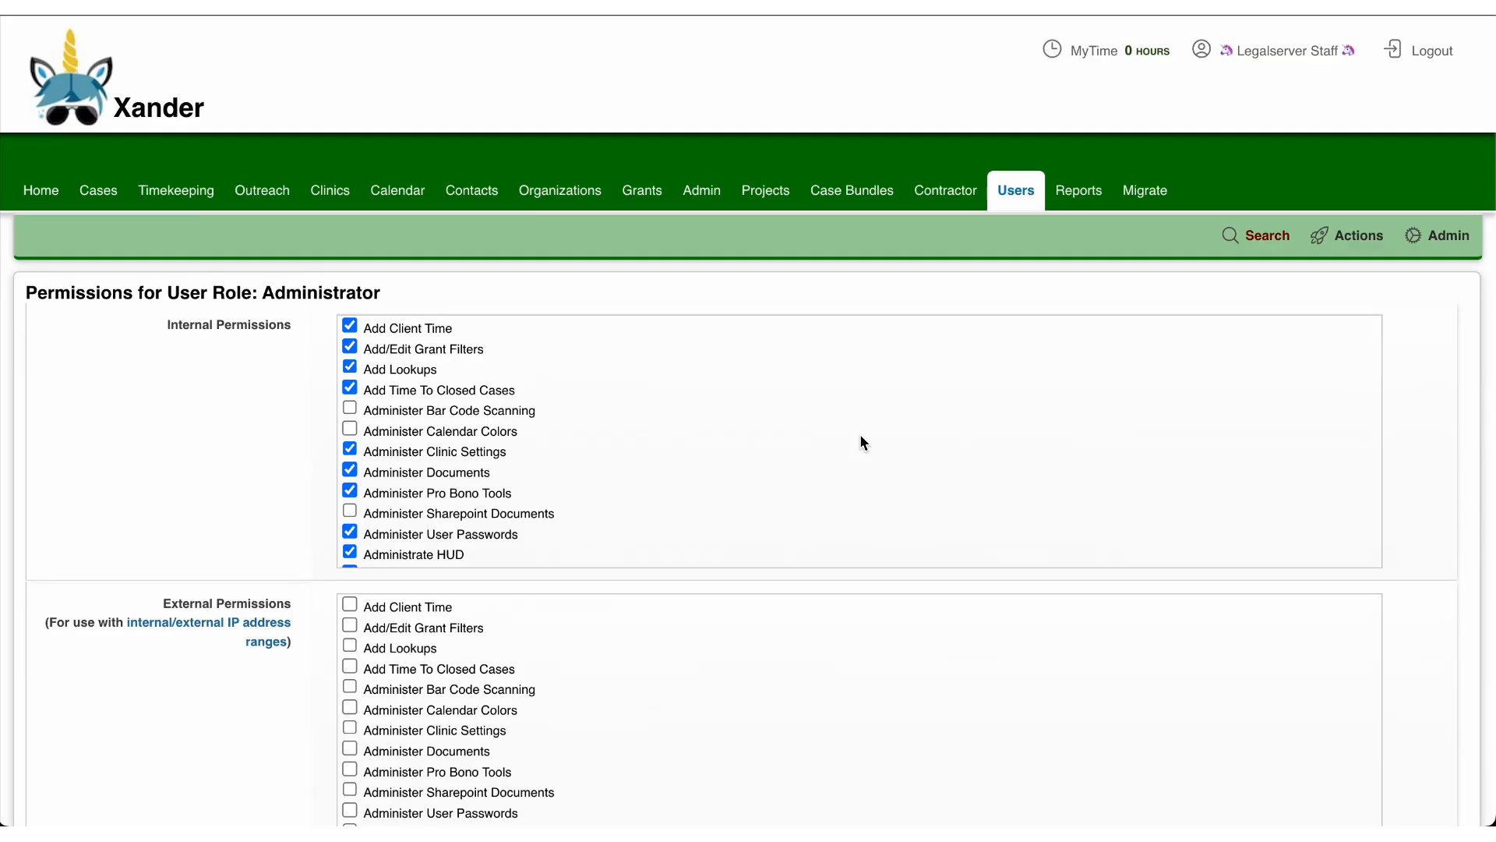
# Step: Open the personal preferences and set the view default for Main Profile to Housing Profile
pyautogui.click(1278, 49)
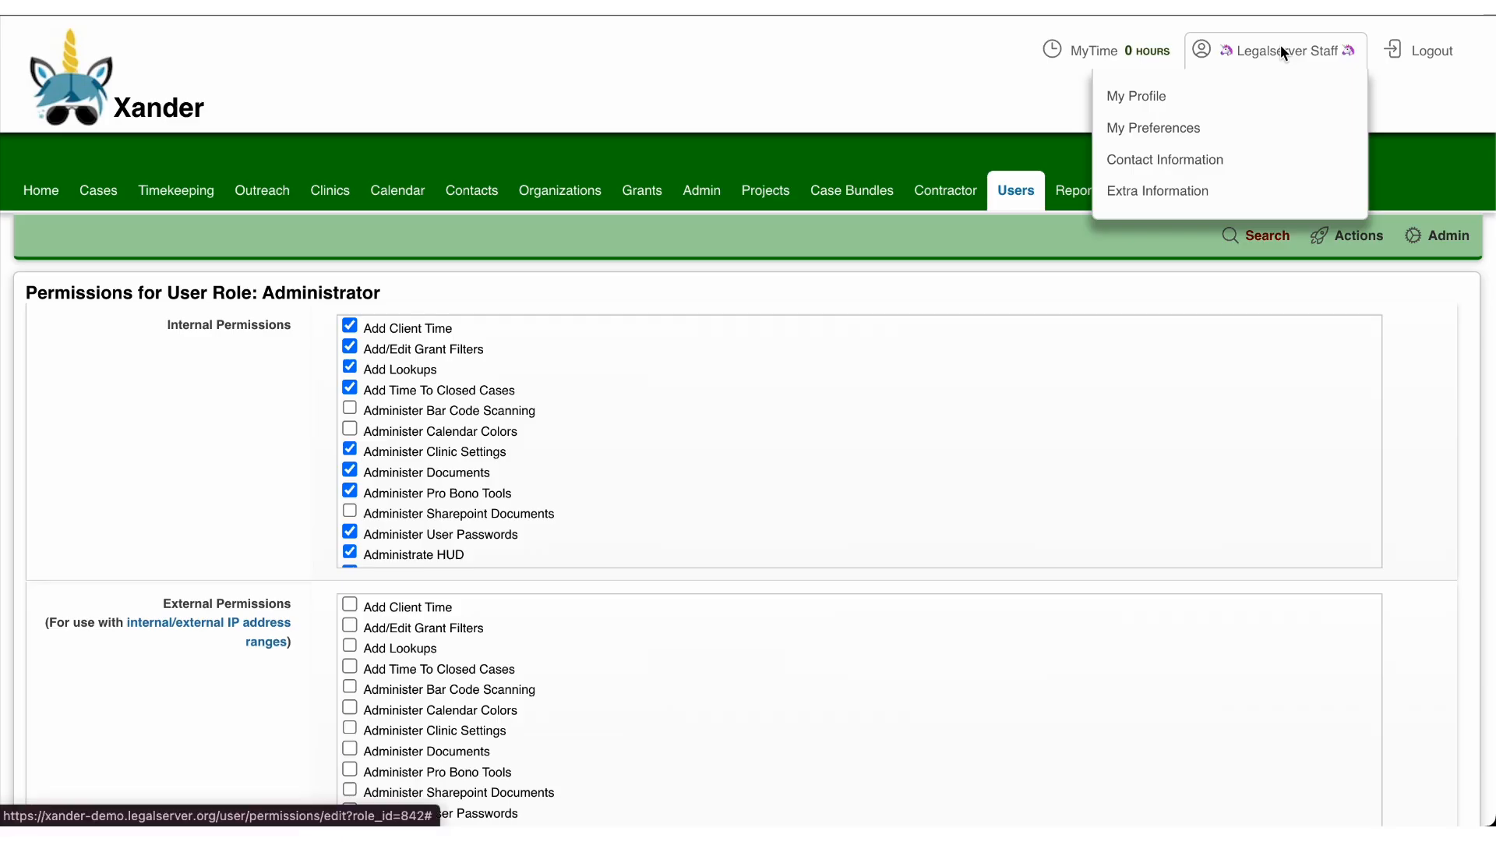
pyautogui.click(1169, 128)
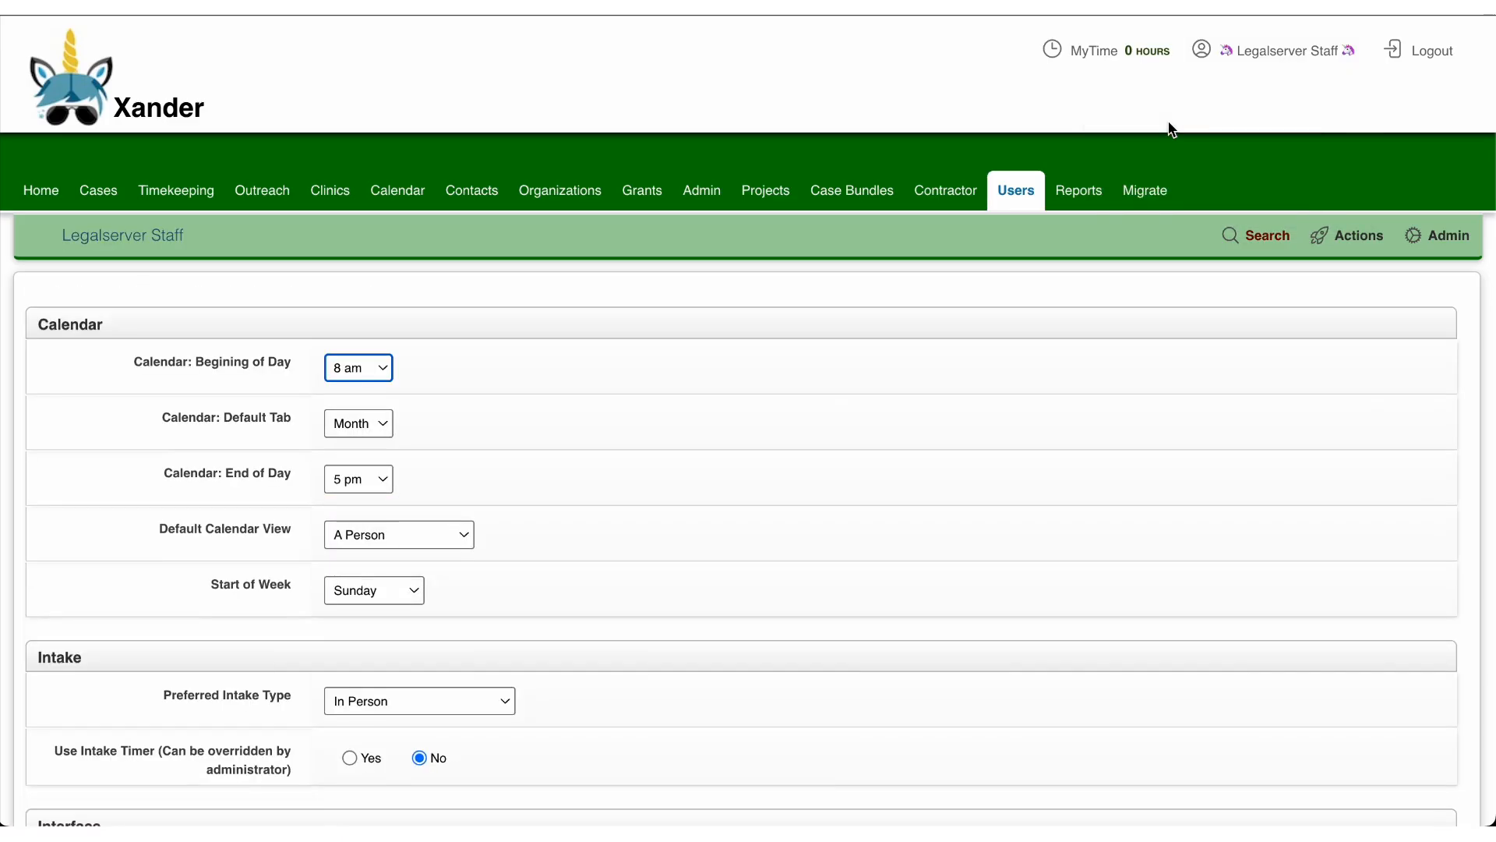
pyautogui.scroll(-10, 798, 310)
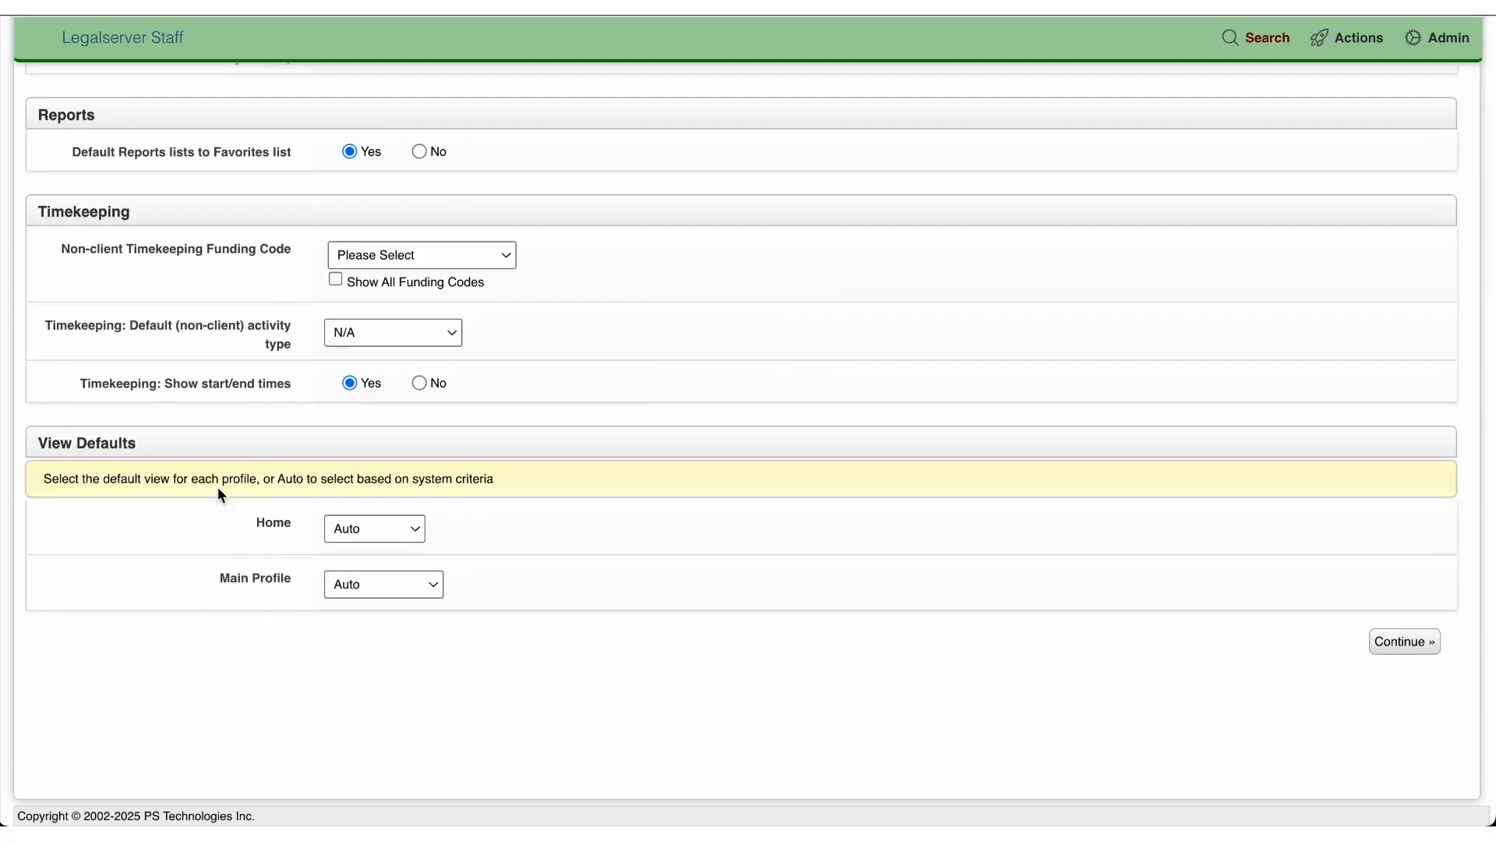
pyautogui.tripleClick(293, 575)
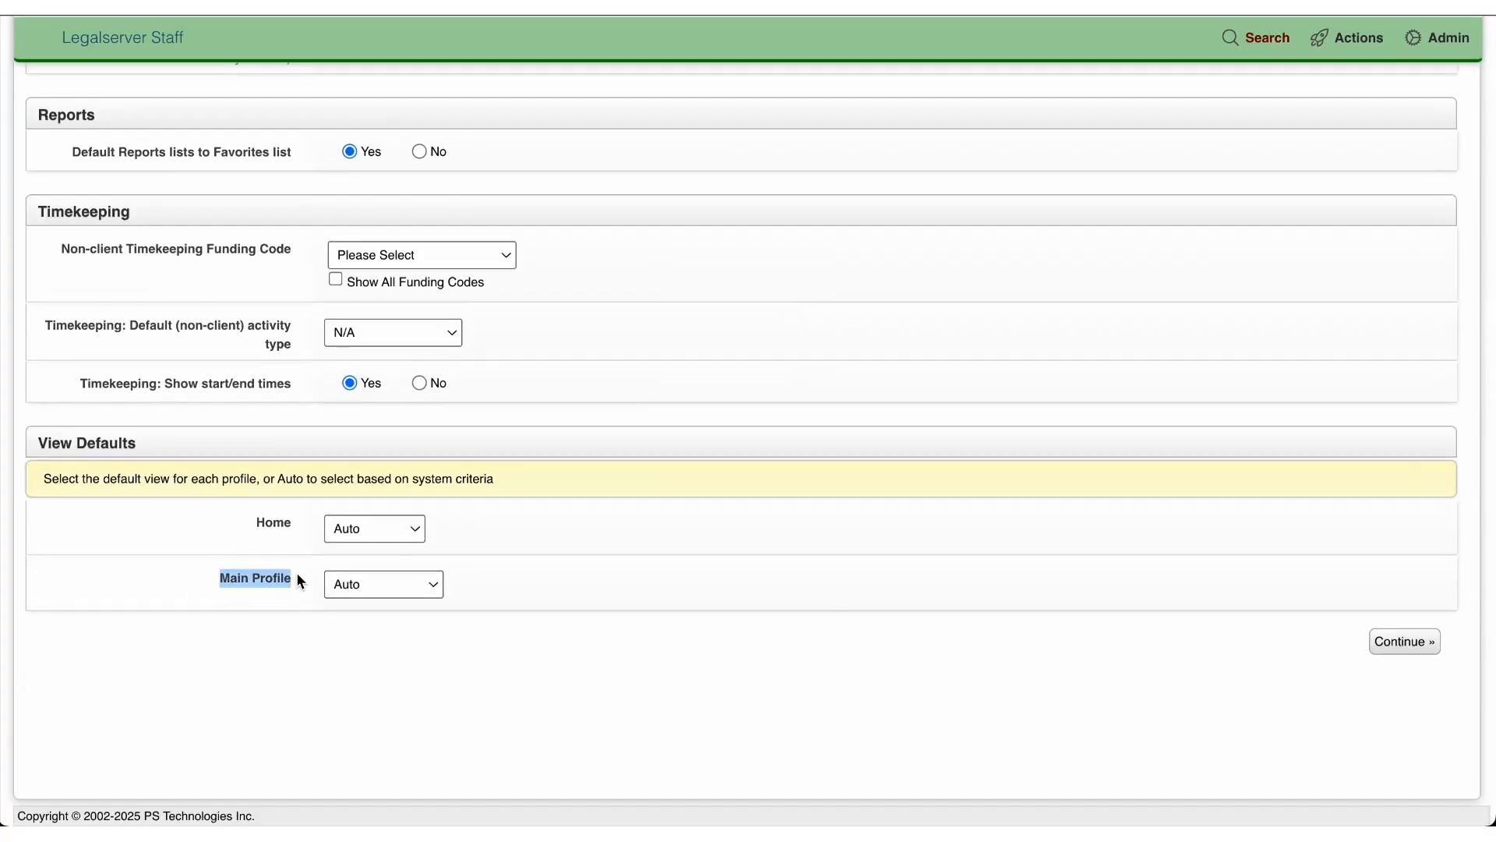
pyautogui.click(372, 578)
pyautogui.click(383, 625)
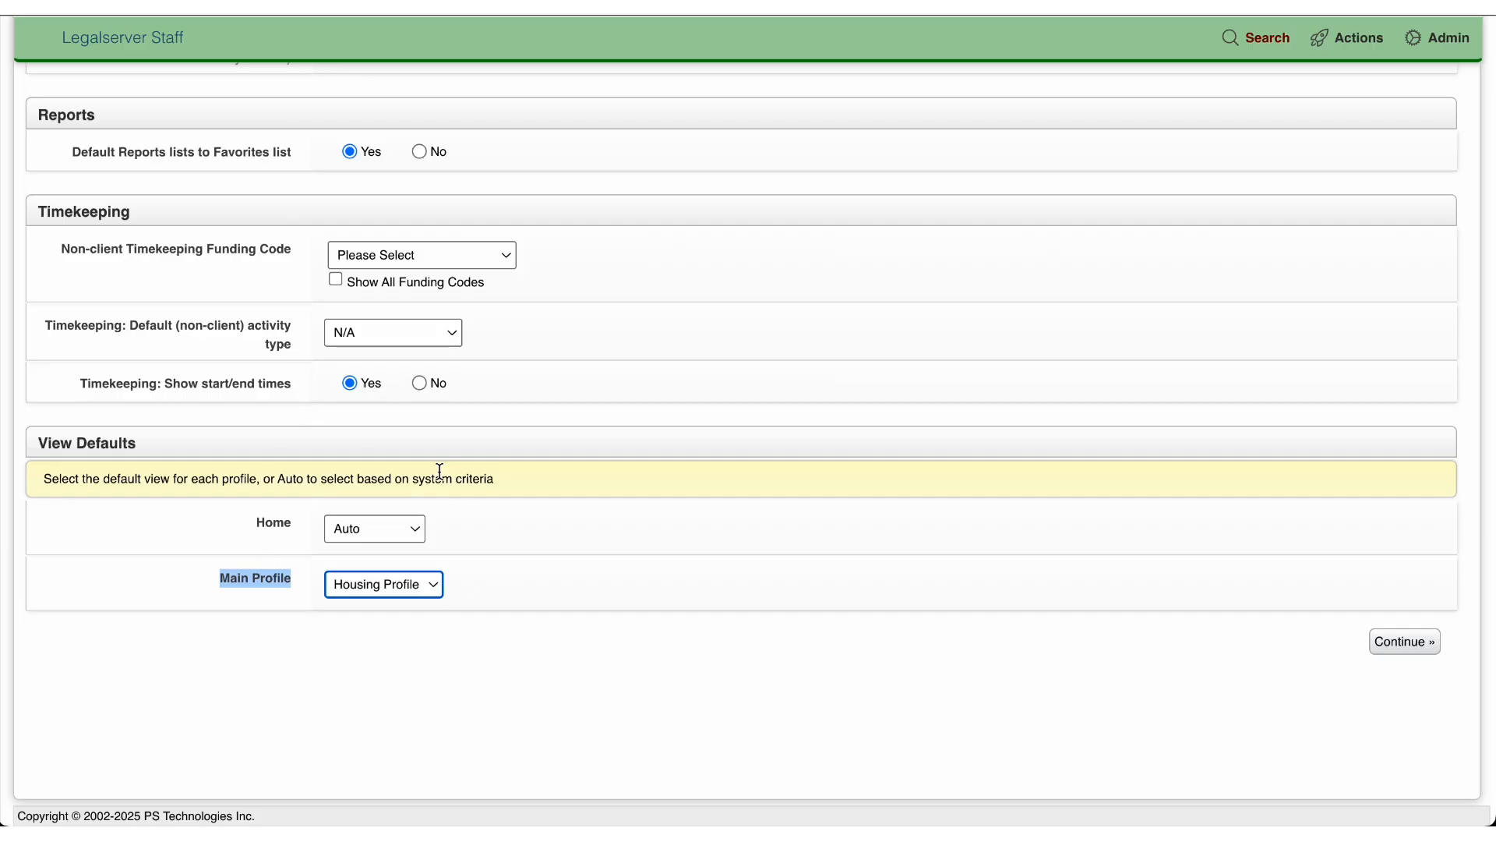
pyautogui.scroll(15, 888, 294)
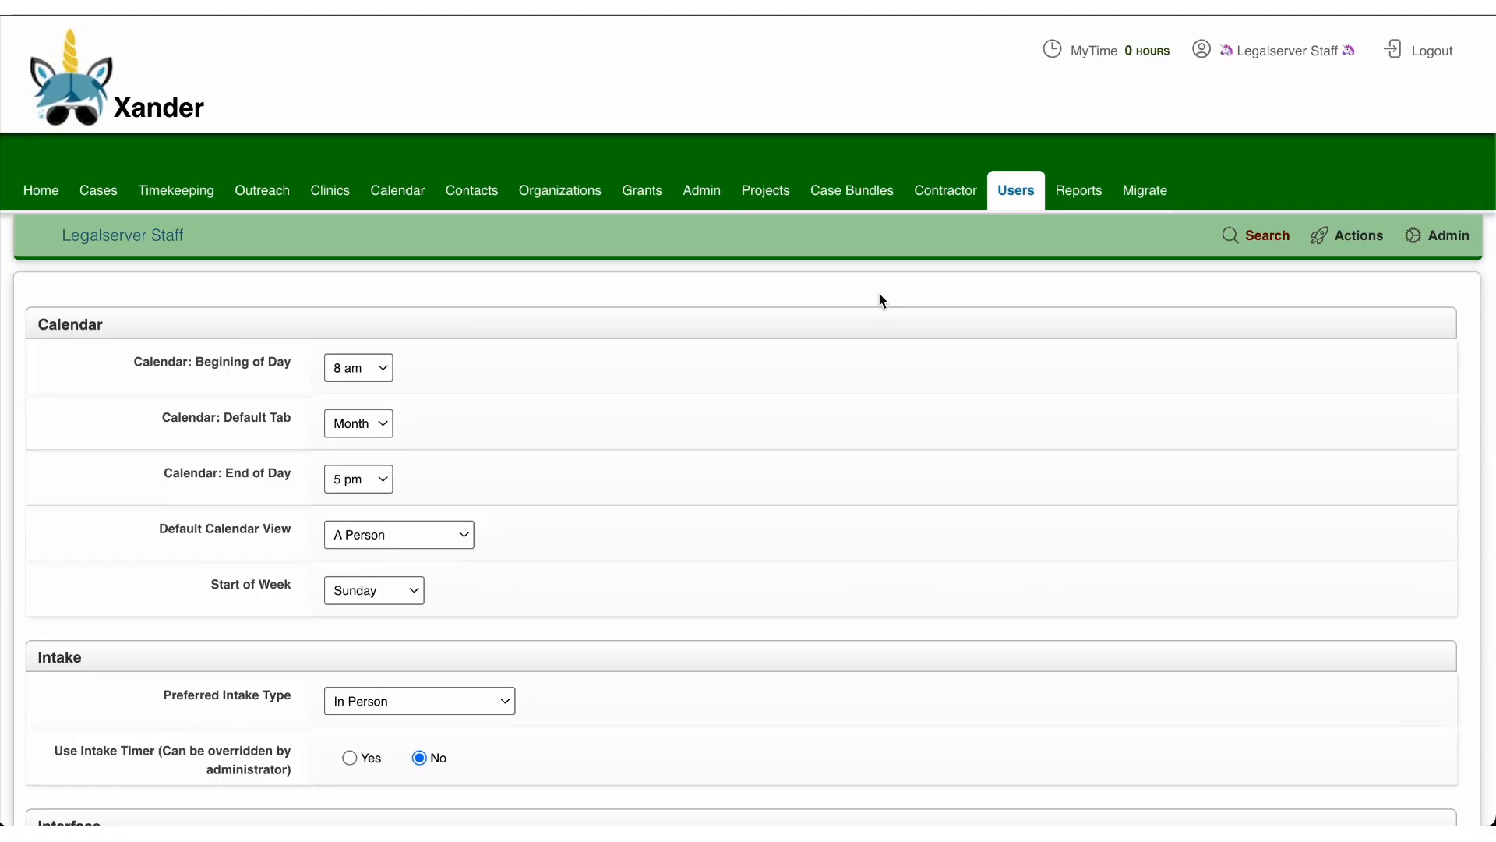
# Step: Search the admin options for "lookup" and open the full list of lookups
pyautogui.click(690, 191)
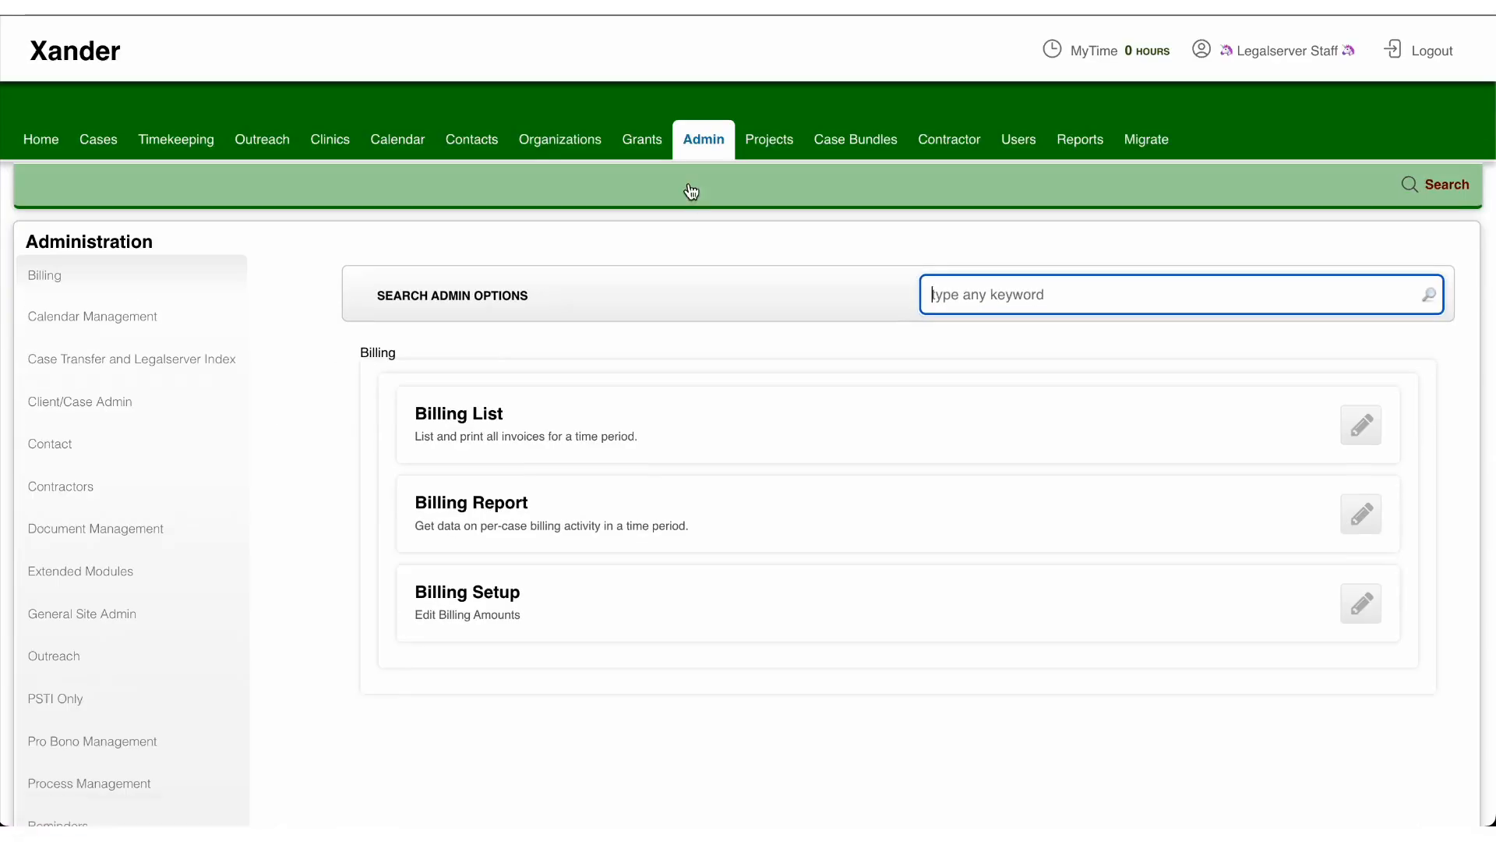
pyautogui.write('lookups')
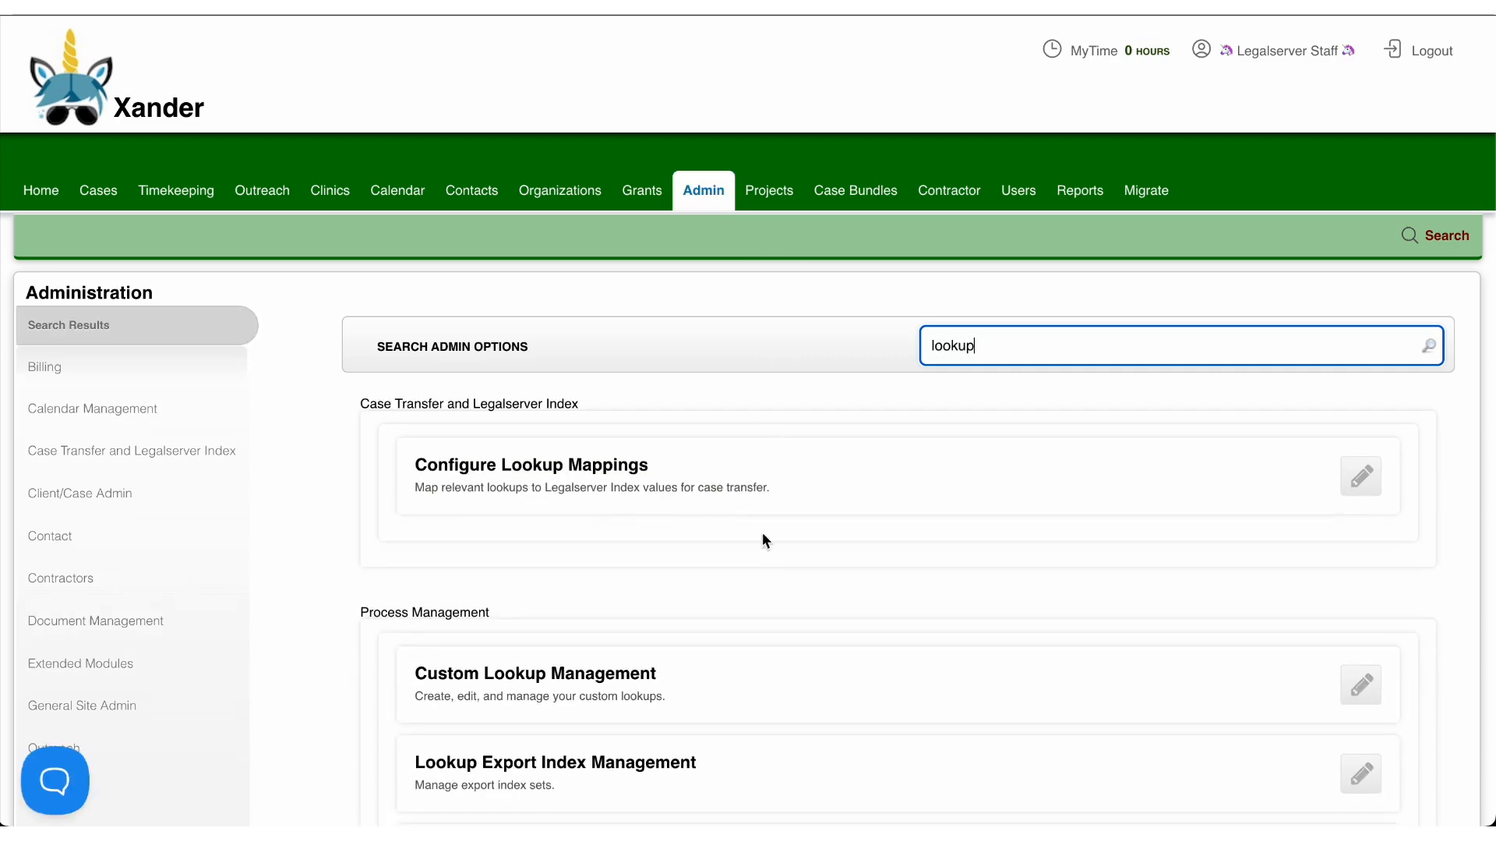
pyautogui.scroll(-4, 762, 574)
pyautogui.click(653, 637)
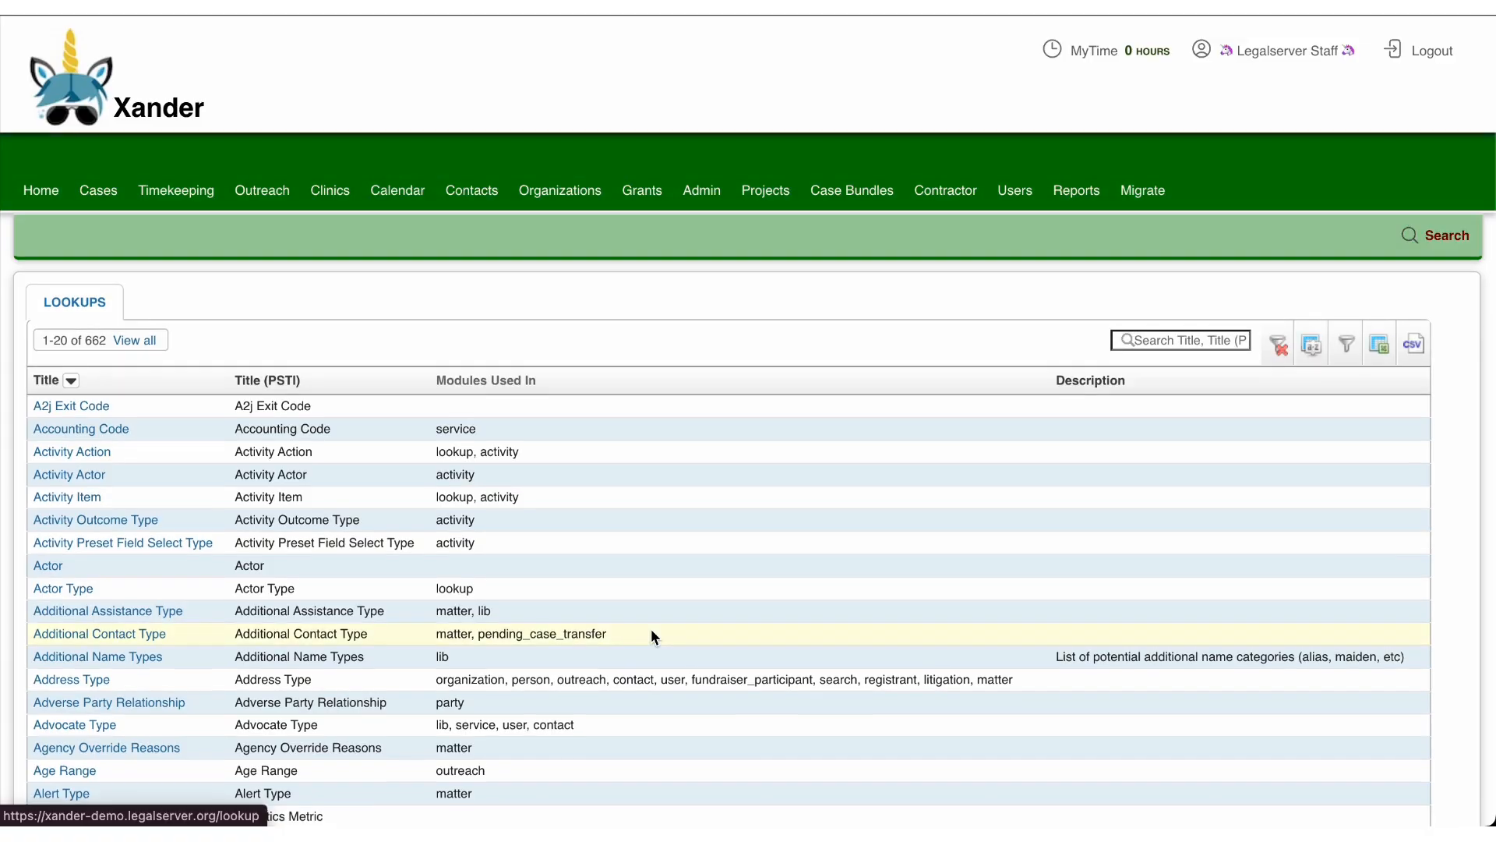
# Step: Search the lookups for "problem", open the Legal problem code lookup and locate its Main Profile default view setting
pyautogui.click(1214, 344)
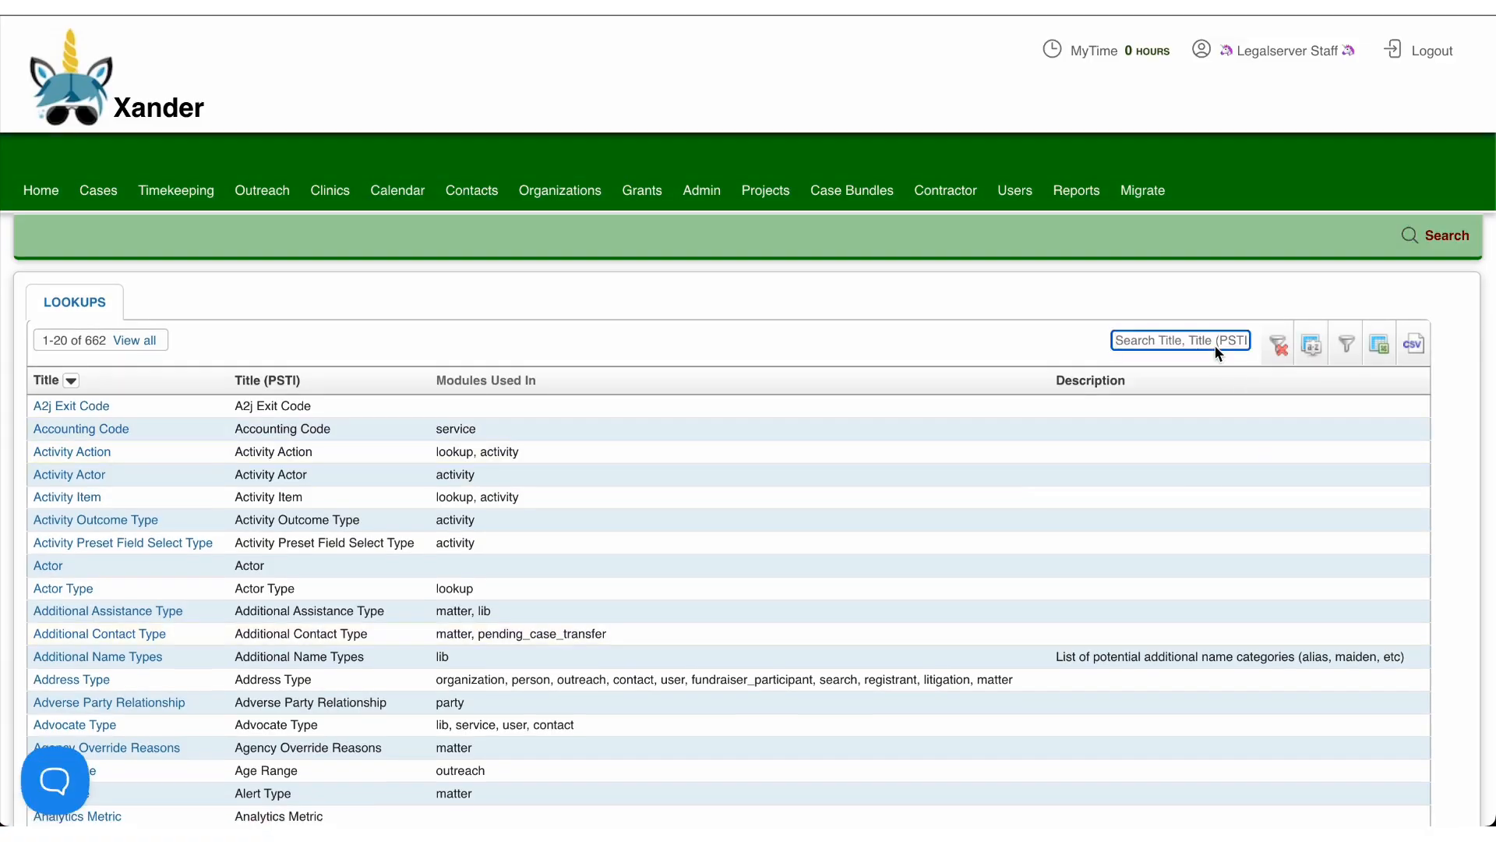
pyautogui.write('problem')
pyautogui.press('Return')
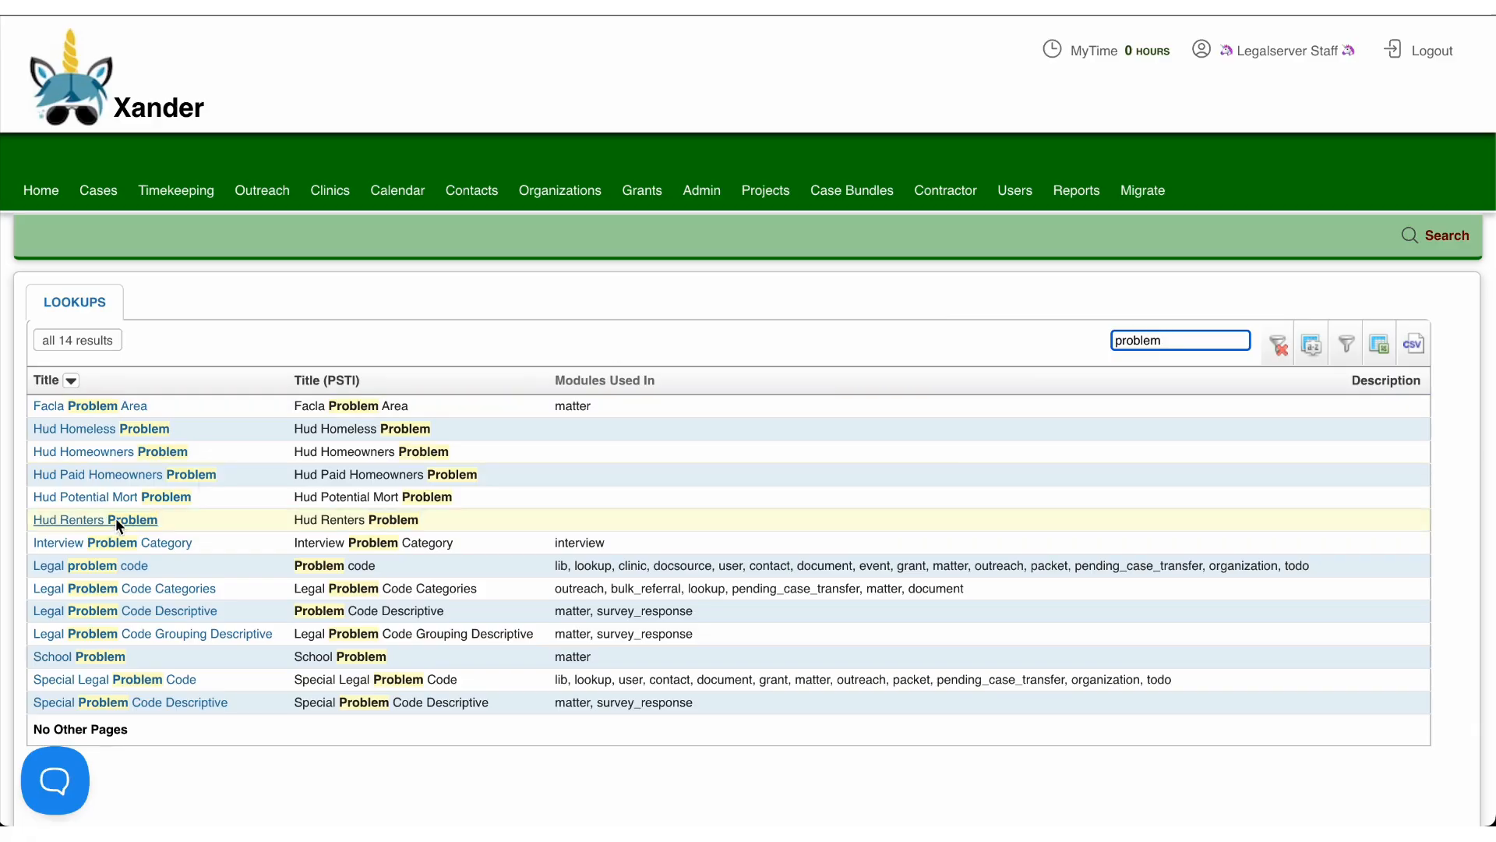
pyautogui.click(86, 568)
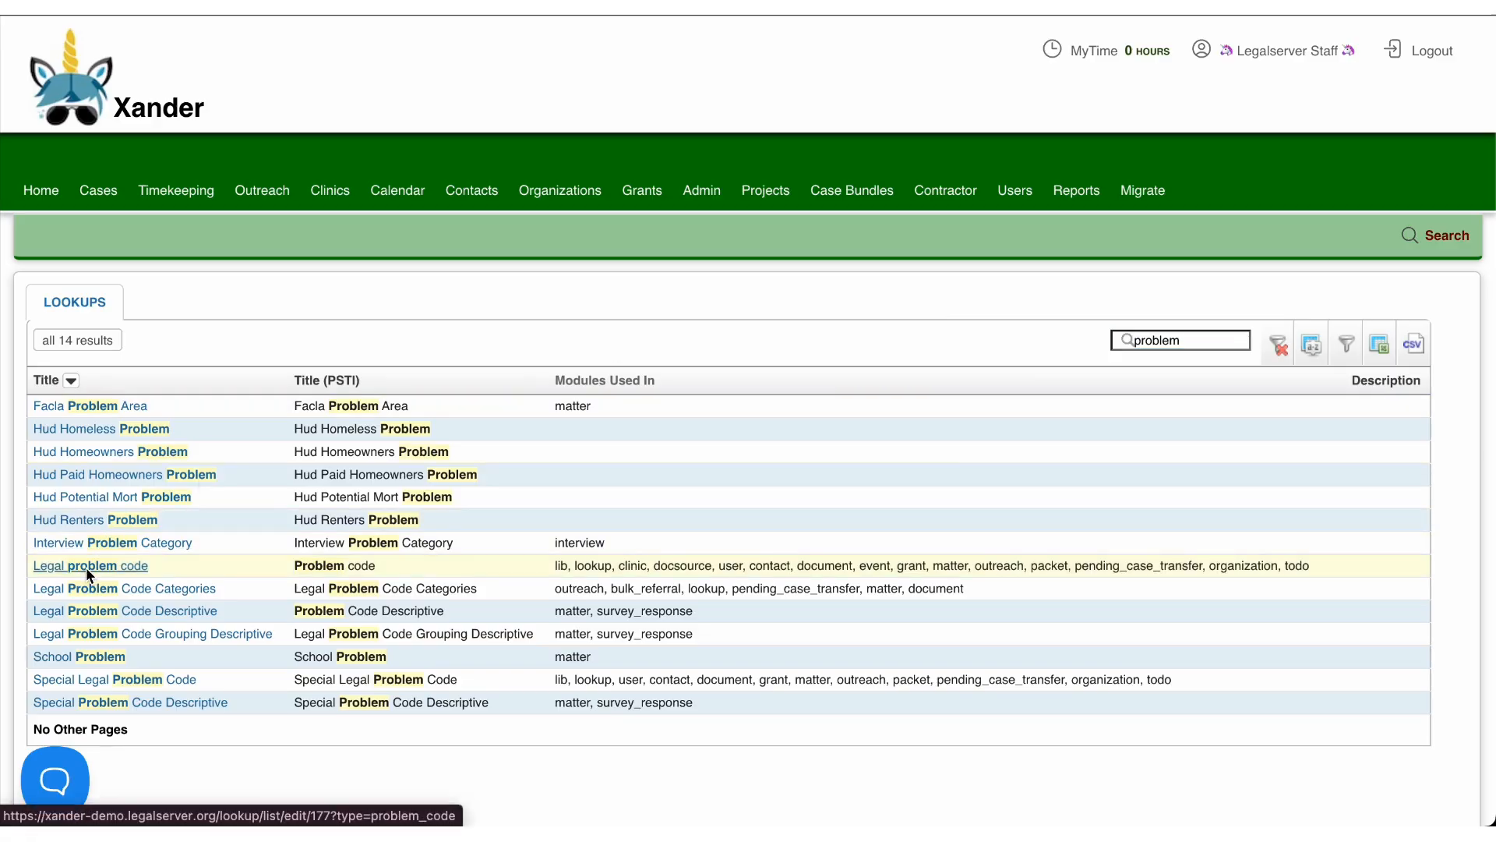
pyautogui.scroll(-3, 110, 589)
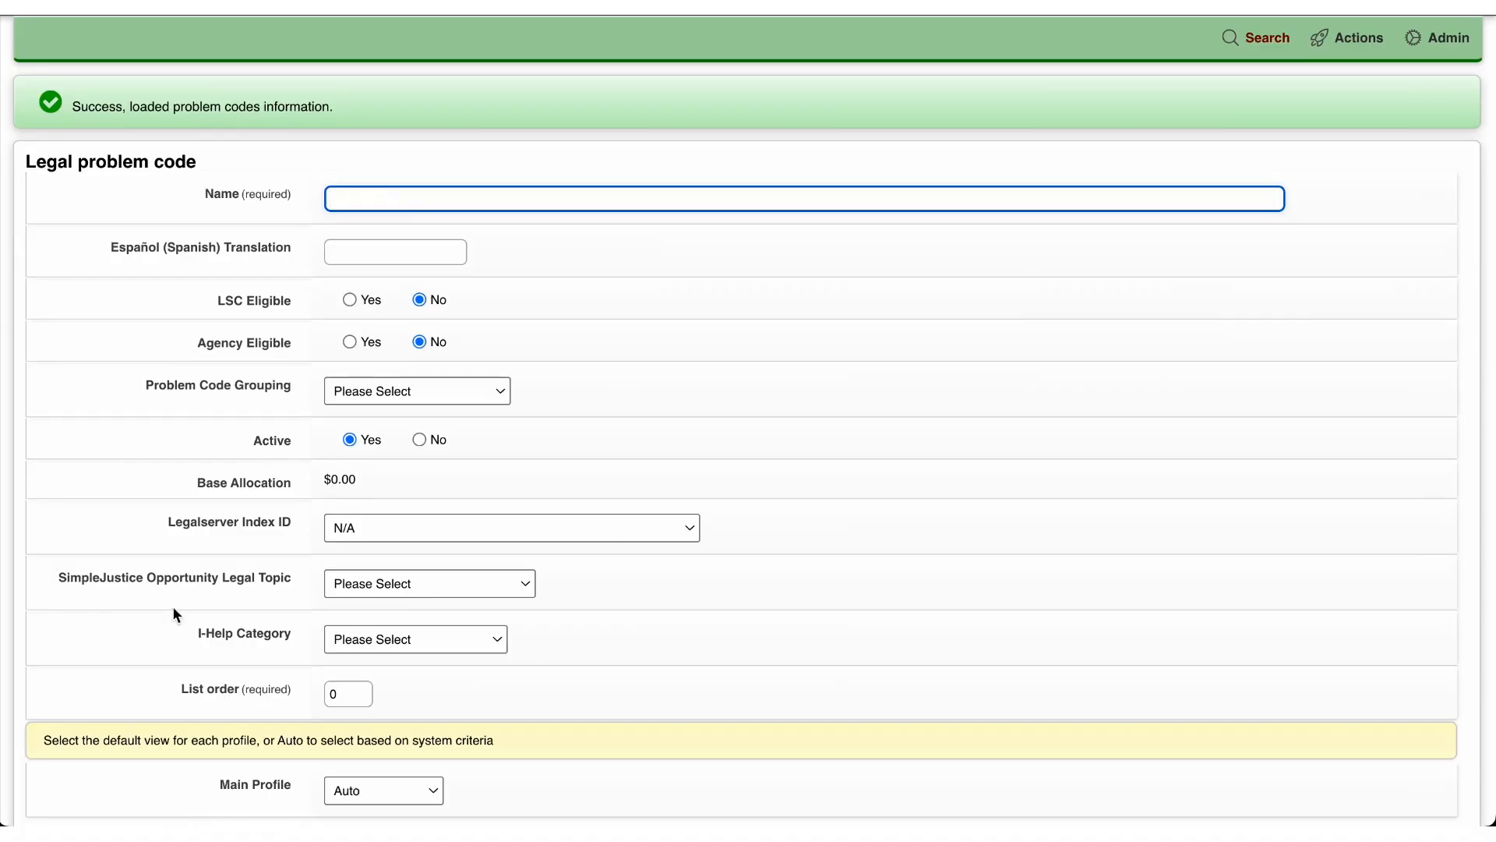
pyautogui.scroll(-3, 568, 402)
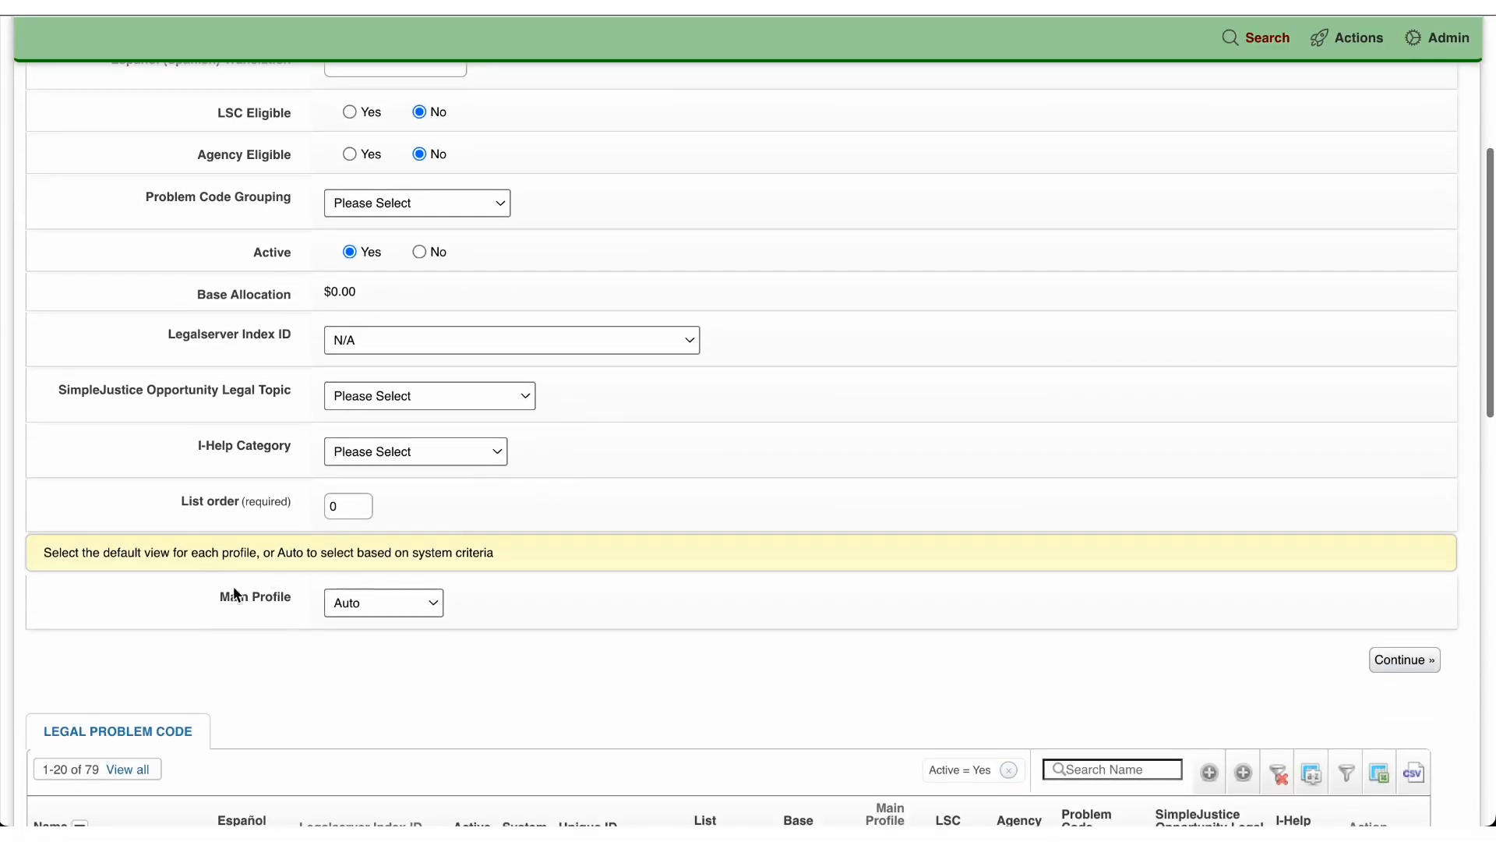
pyautogui.tripleClick(287, 598)
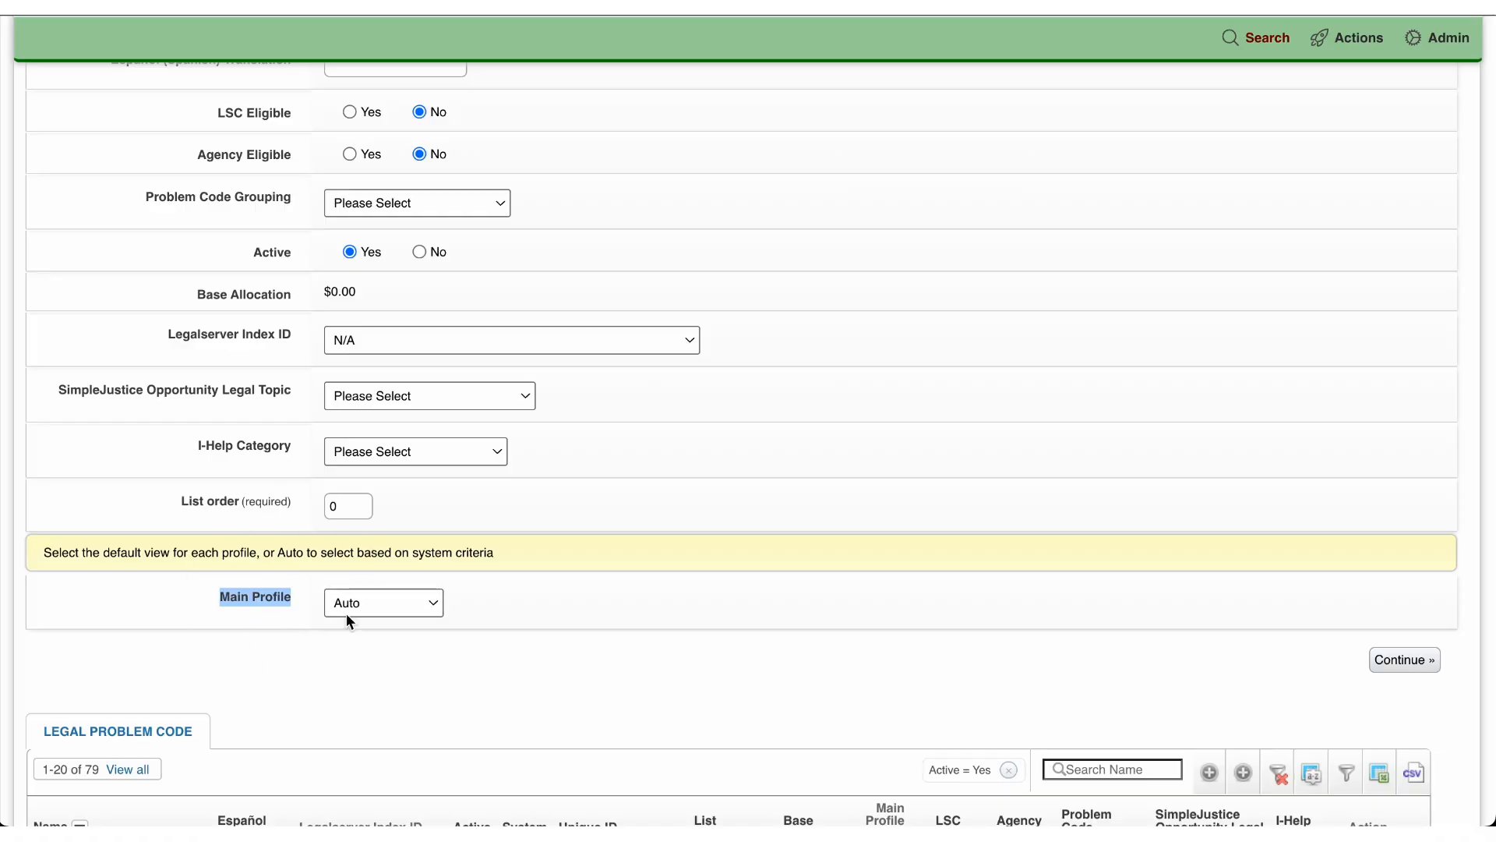
# Step: List all legal problem codes, open 63 Private Landlord/Tenant and check its Main Profile default view
pyautogui.click(139, 770)
pyautogui.scroll(-20, 519, 727)
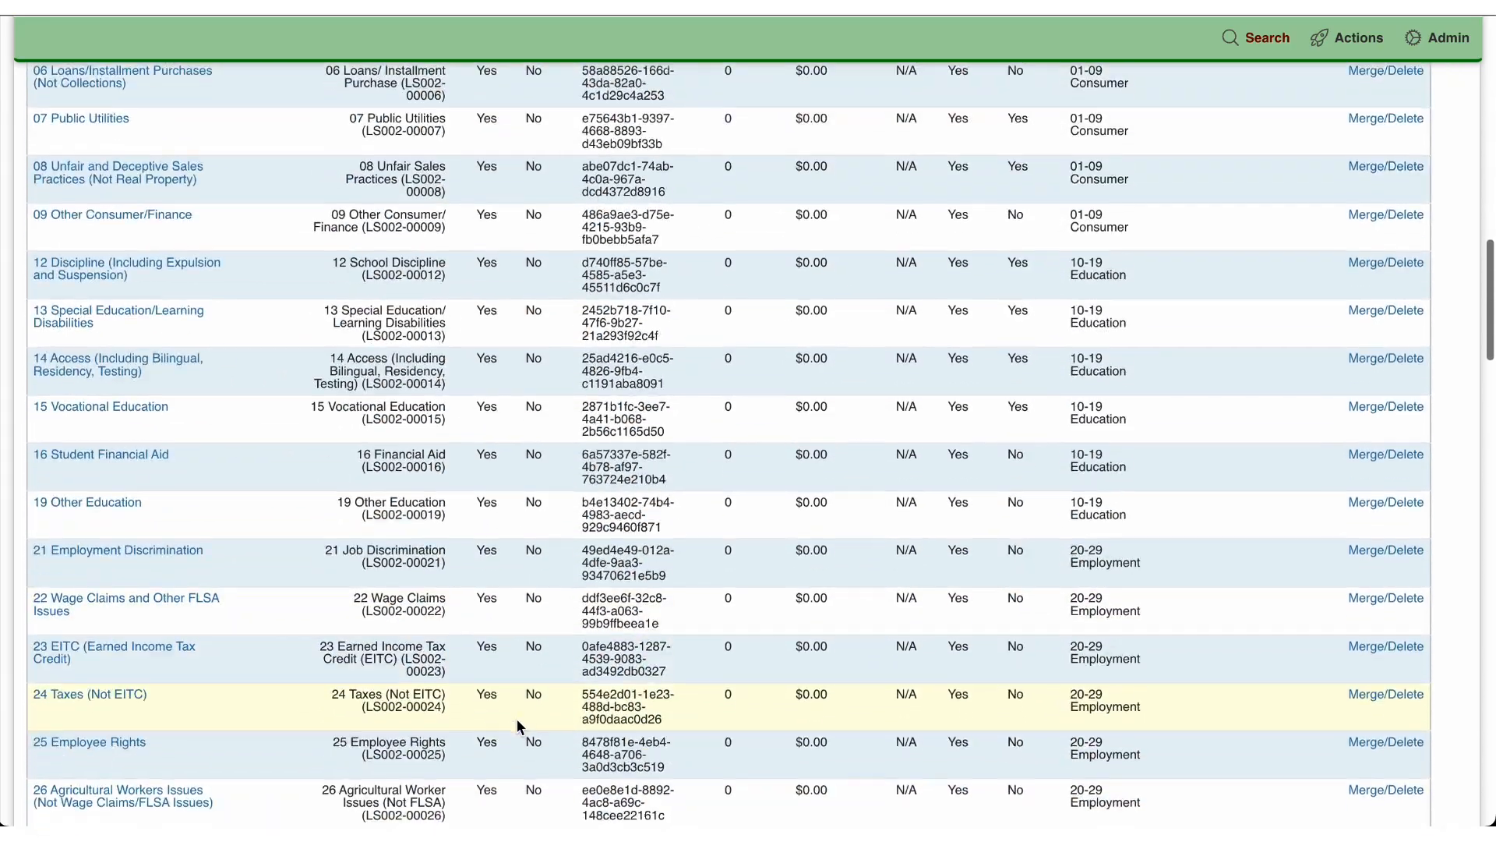
pyautogui.scroll(-10, 517, 718)
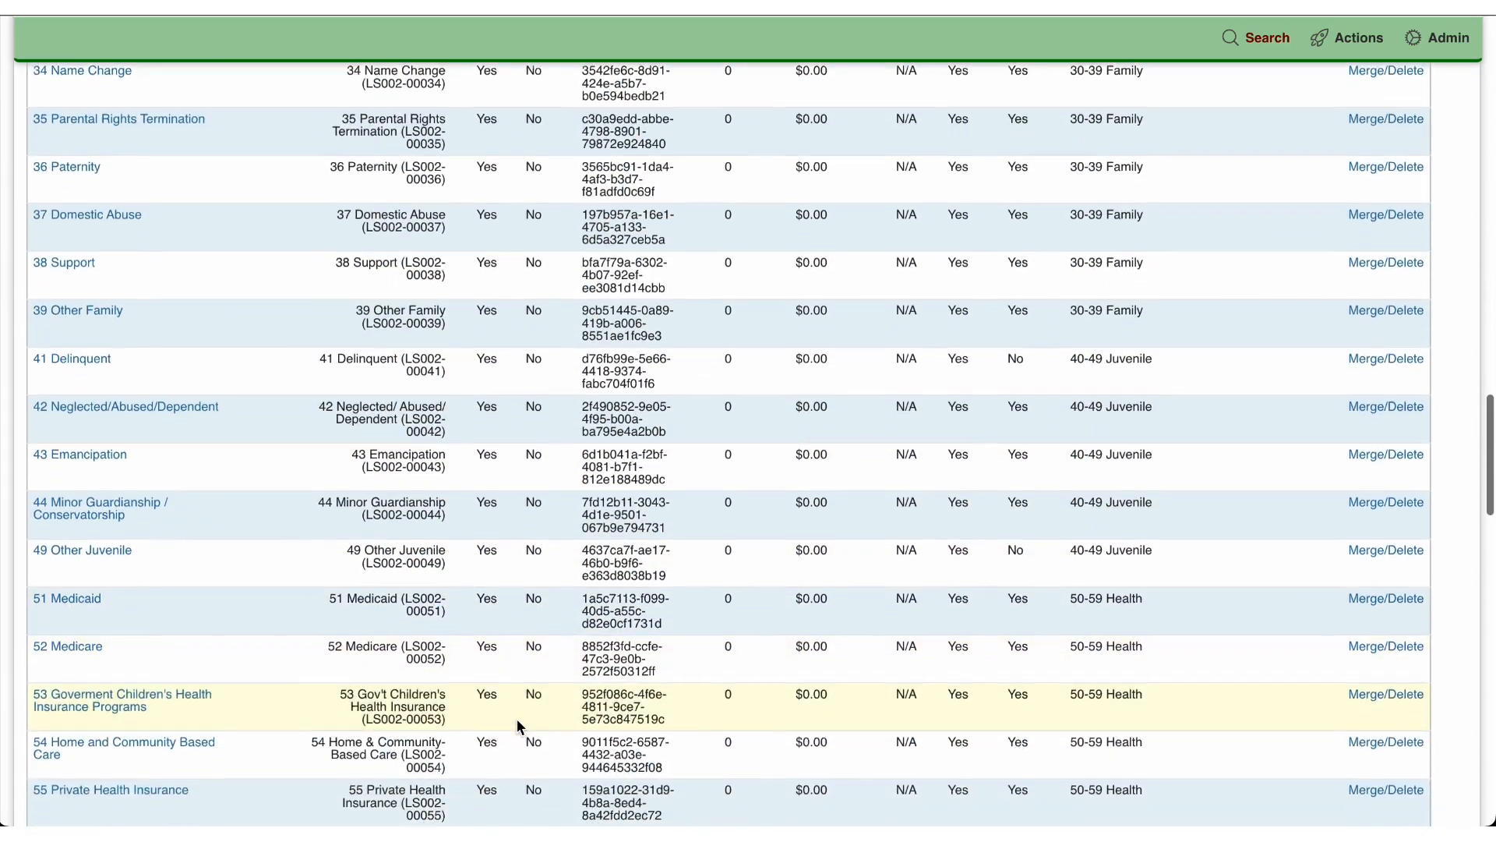
pyautogui.scroll(-1, 517, 718)
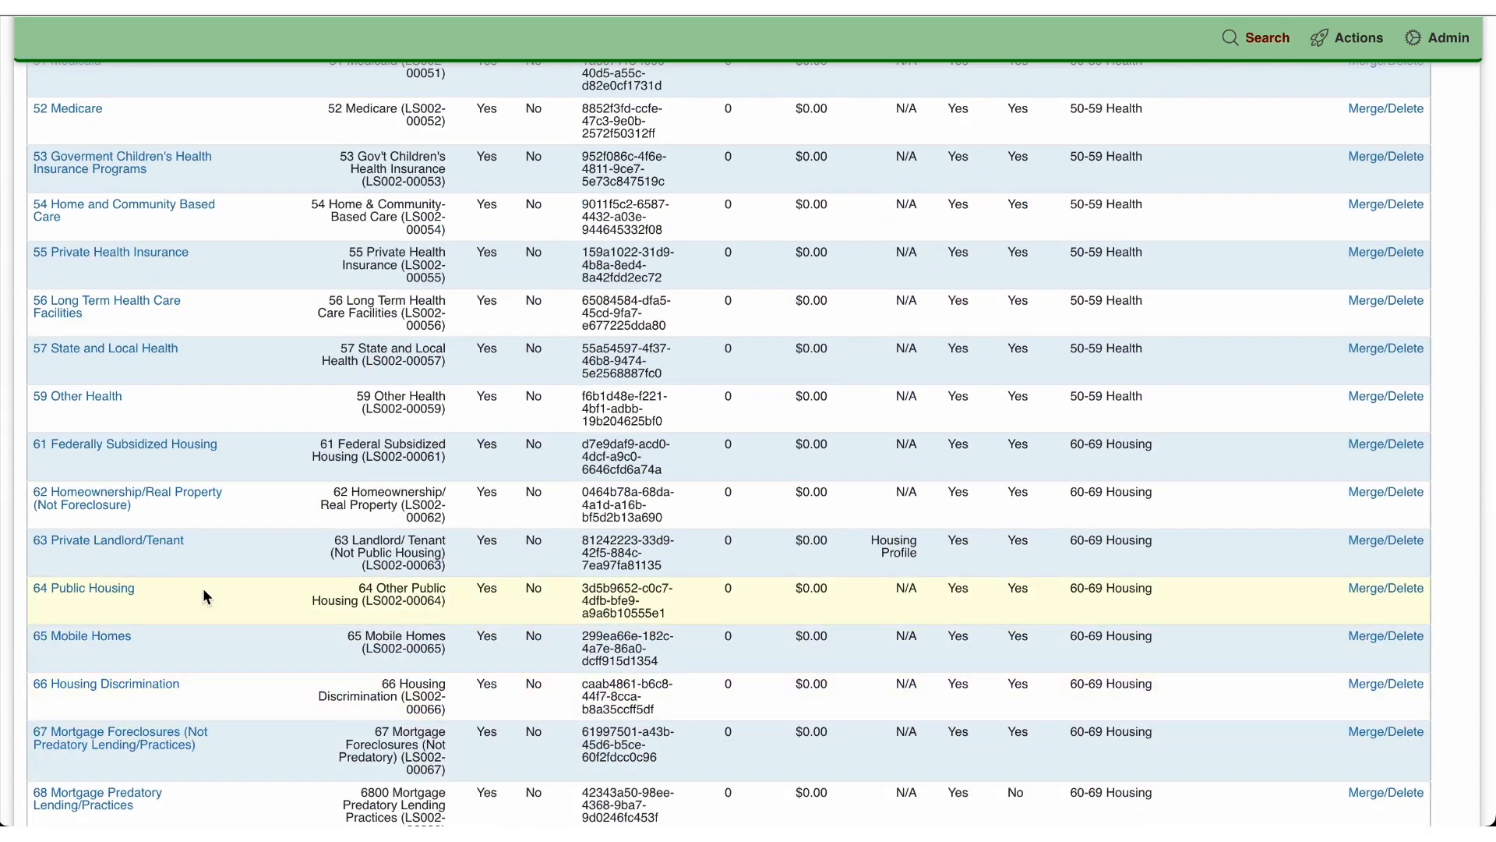
pyautogui.click(141, 548)
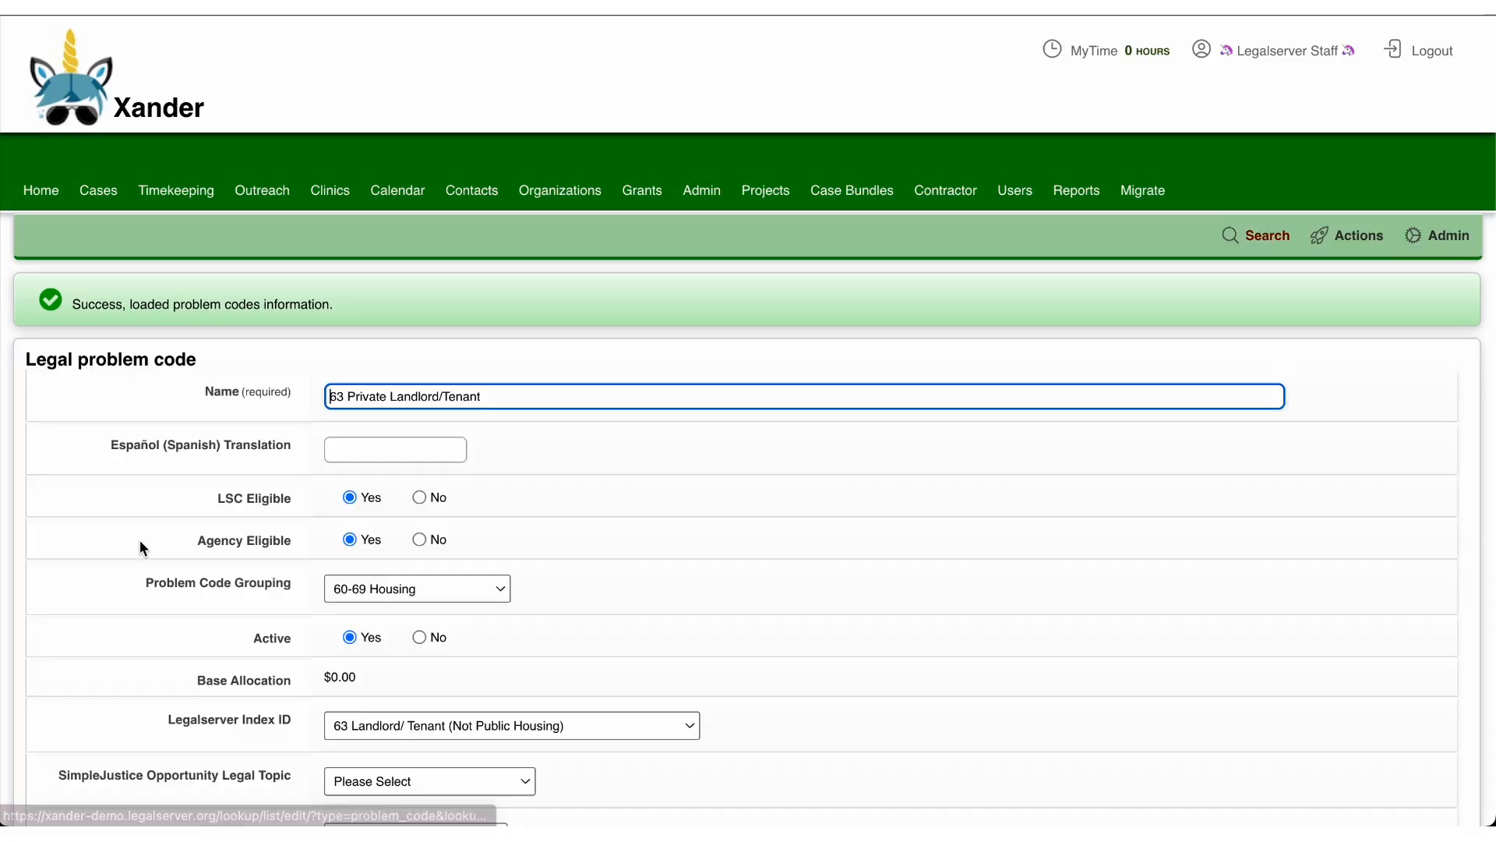
pyautogui.scroll(-10, 139, 541)
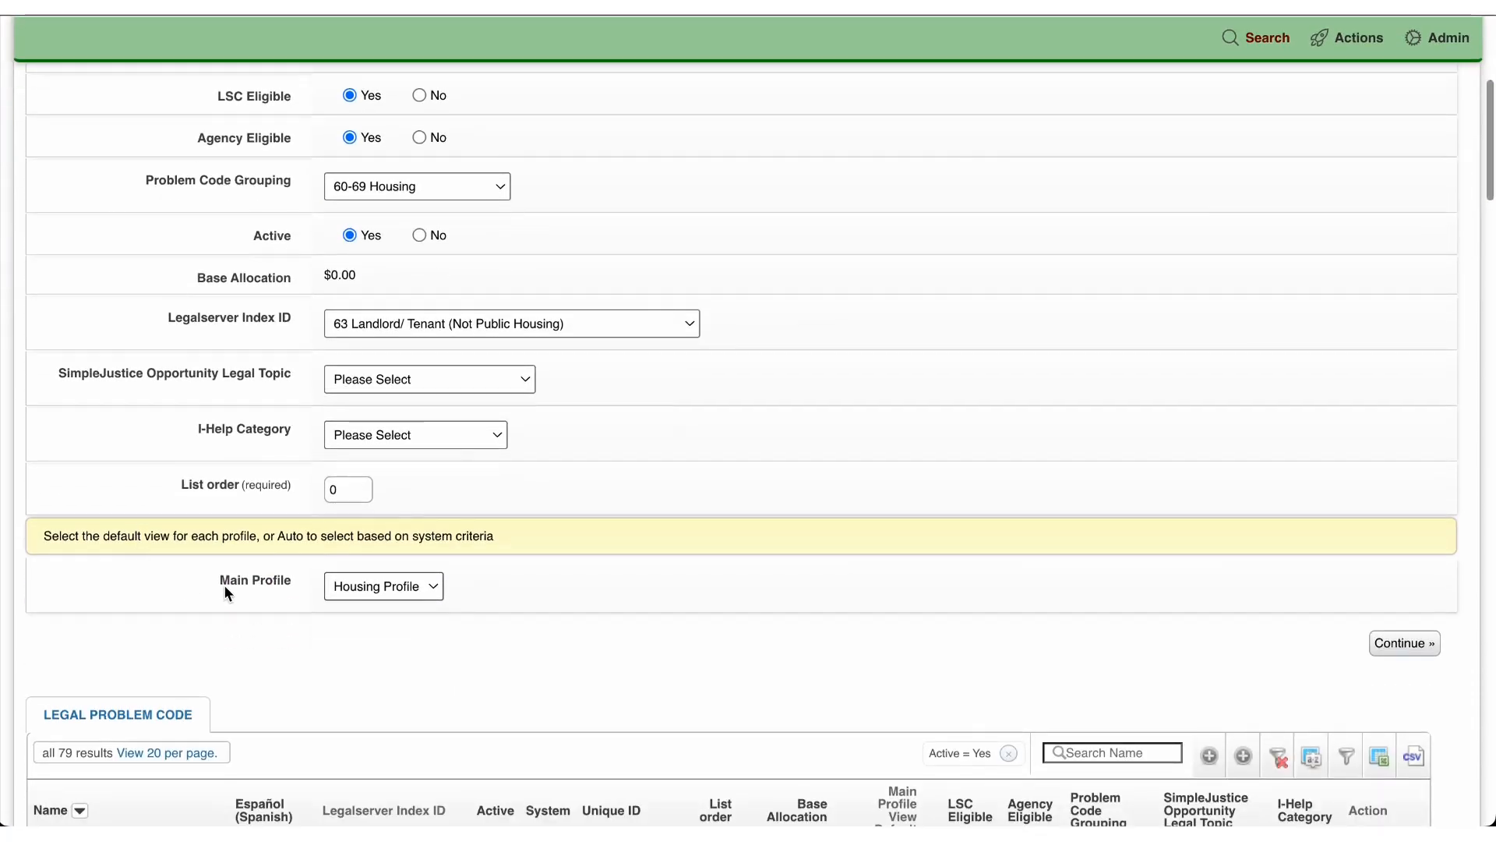
pyautogui.moveTo(221, 583); pyautogui.dragTo(290, 586)
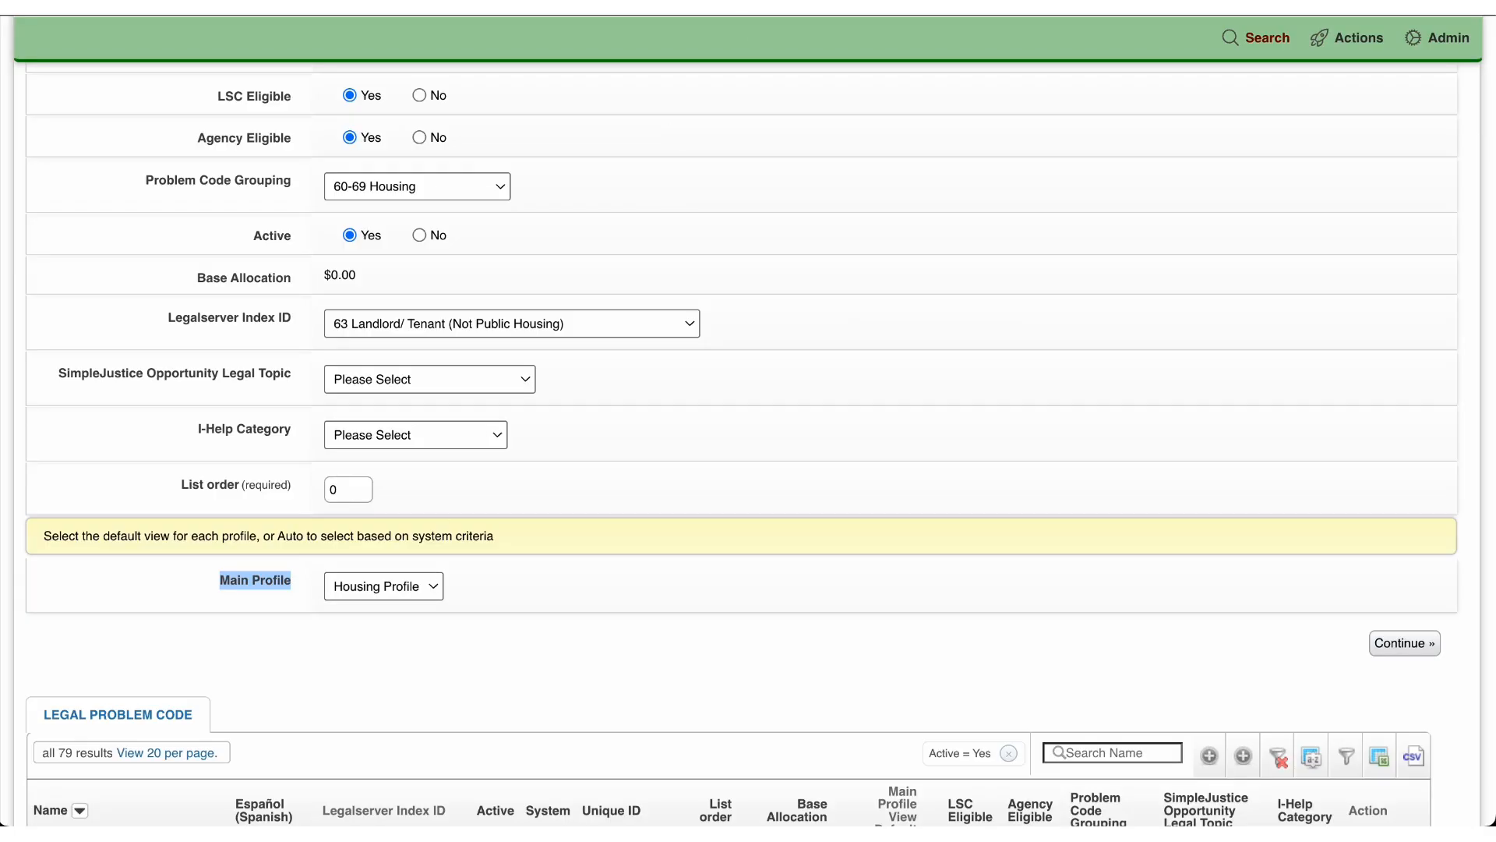
# Step: From the home page assignments, open an open case with legal problem code 63 Private Landlord/Tenant
pyautogui.scroll(5, 430, 122)
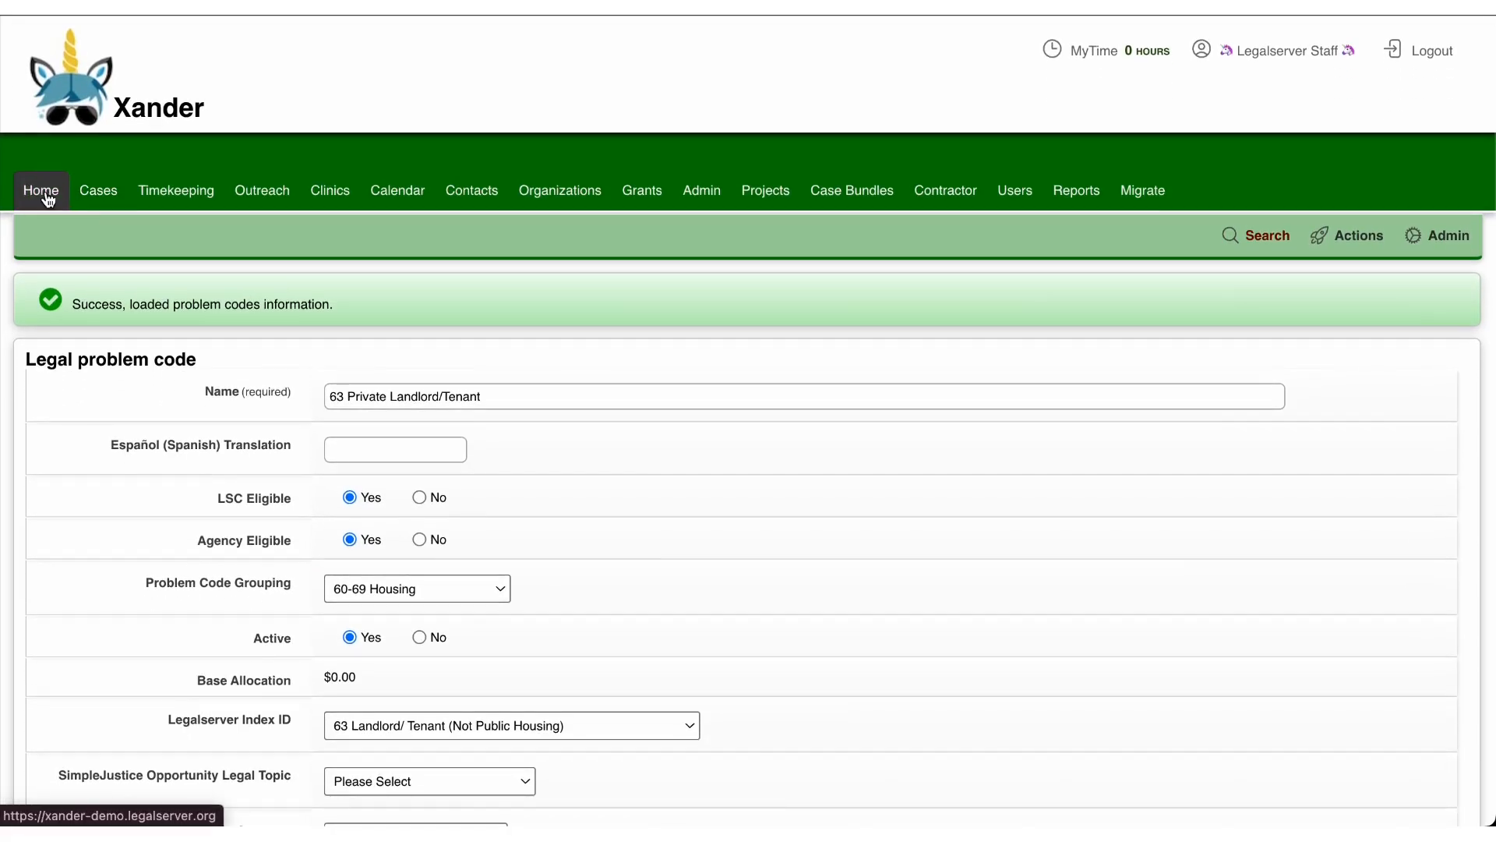
pyautogui.click(49, 200)
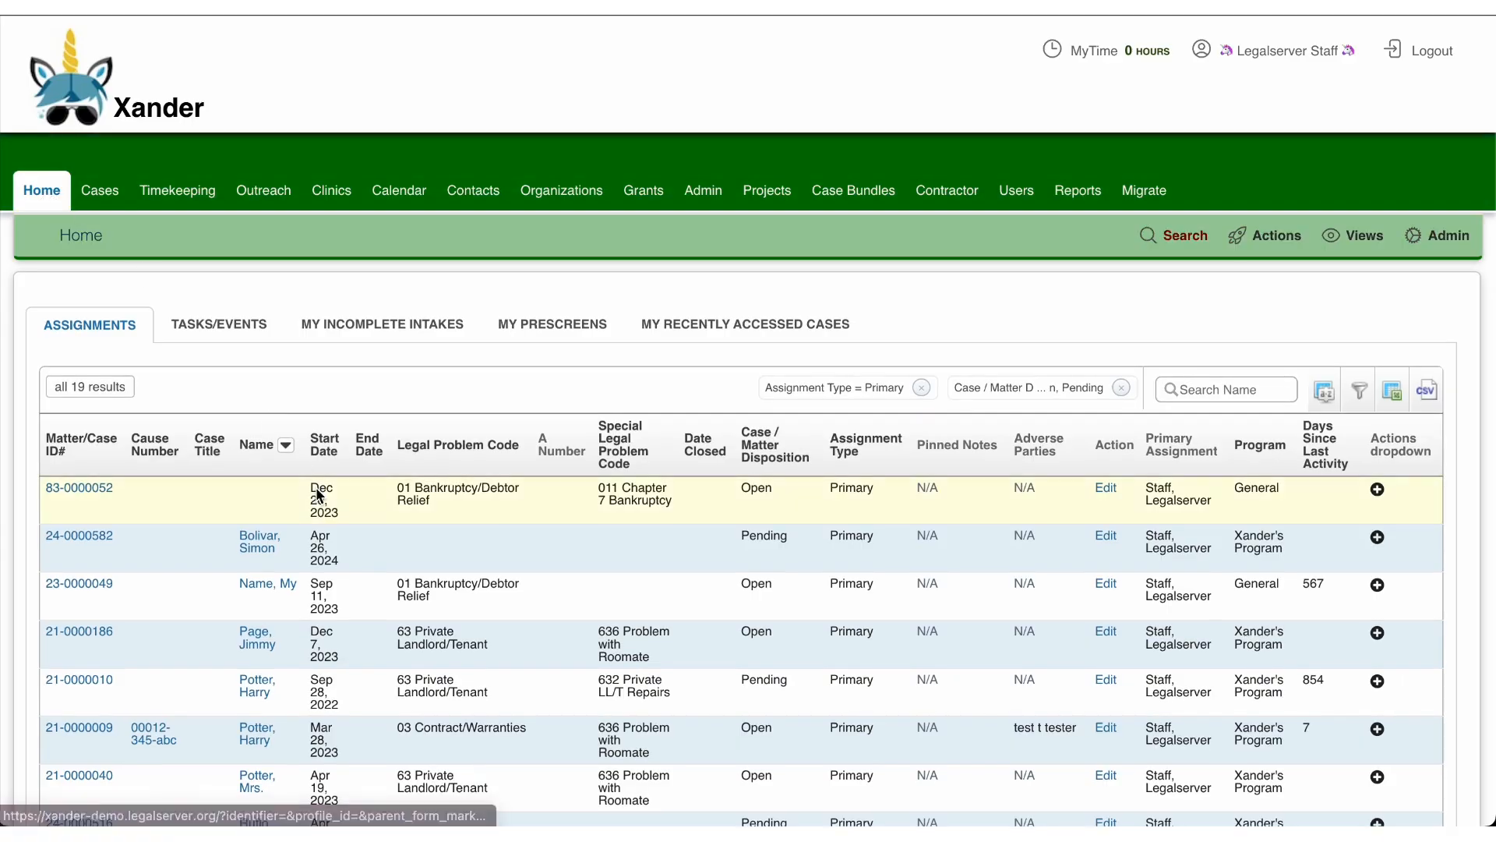
pyautogui.click(79, 632)
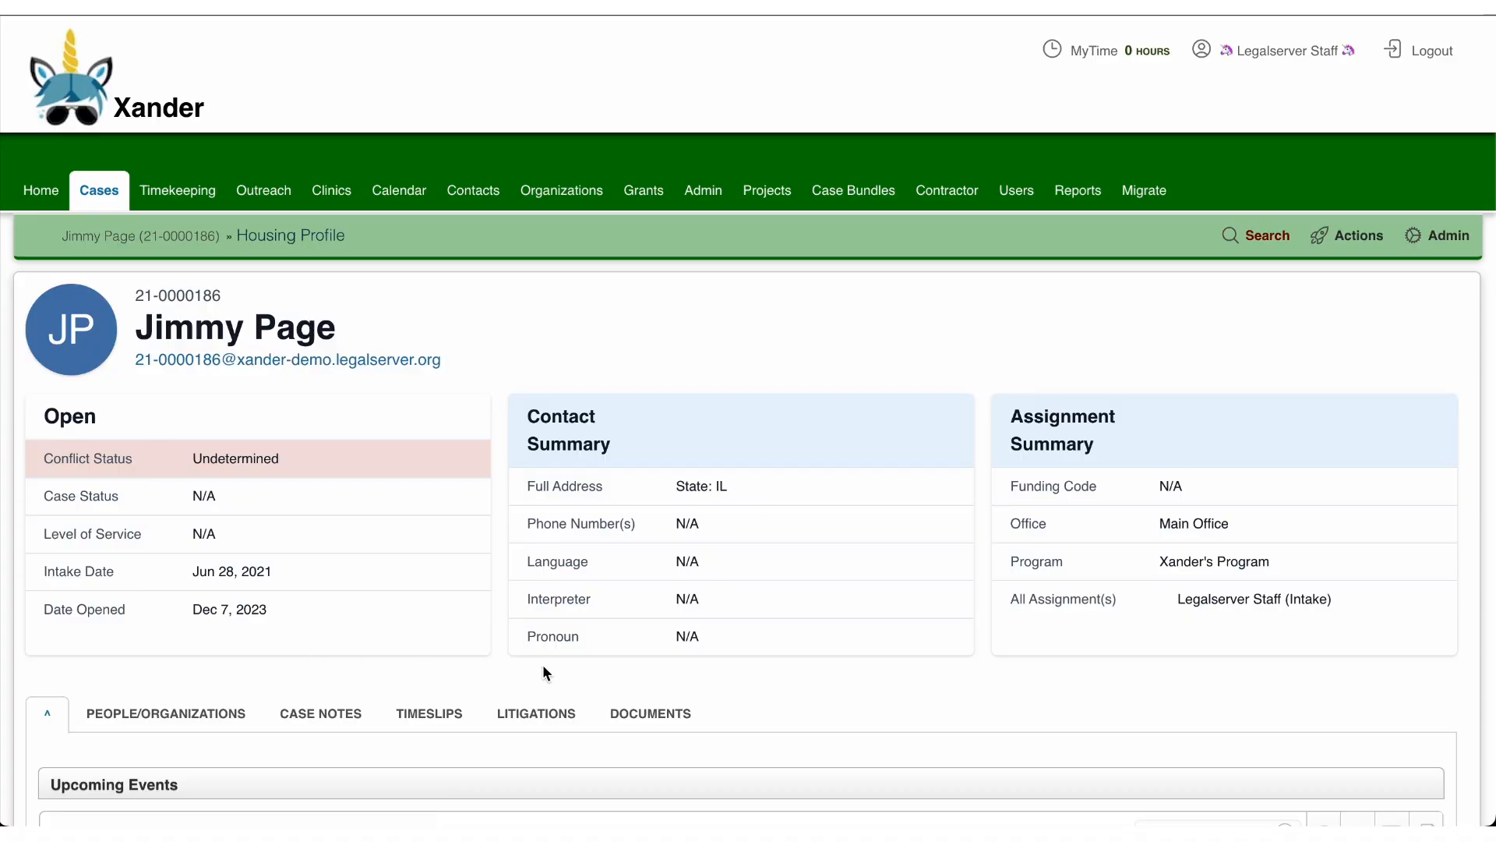
# Step: Review the case profile's Housing Information block and the Housing group of its available actions
pyautogui.scroll(-7, 542, 664)
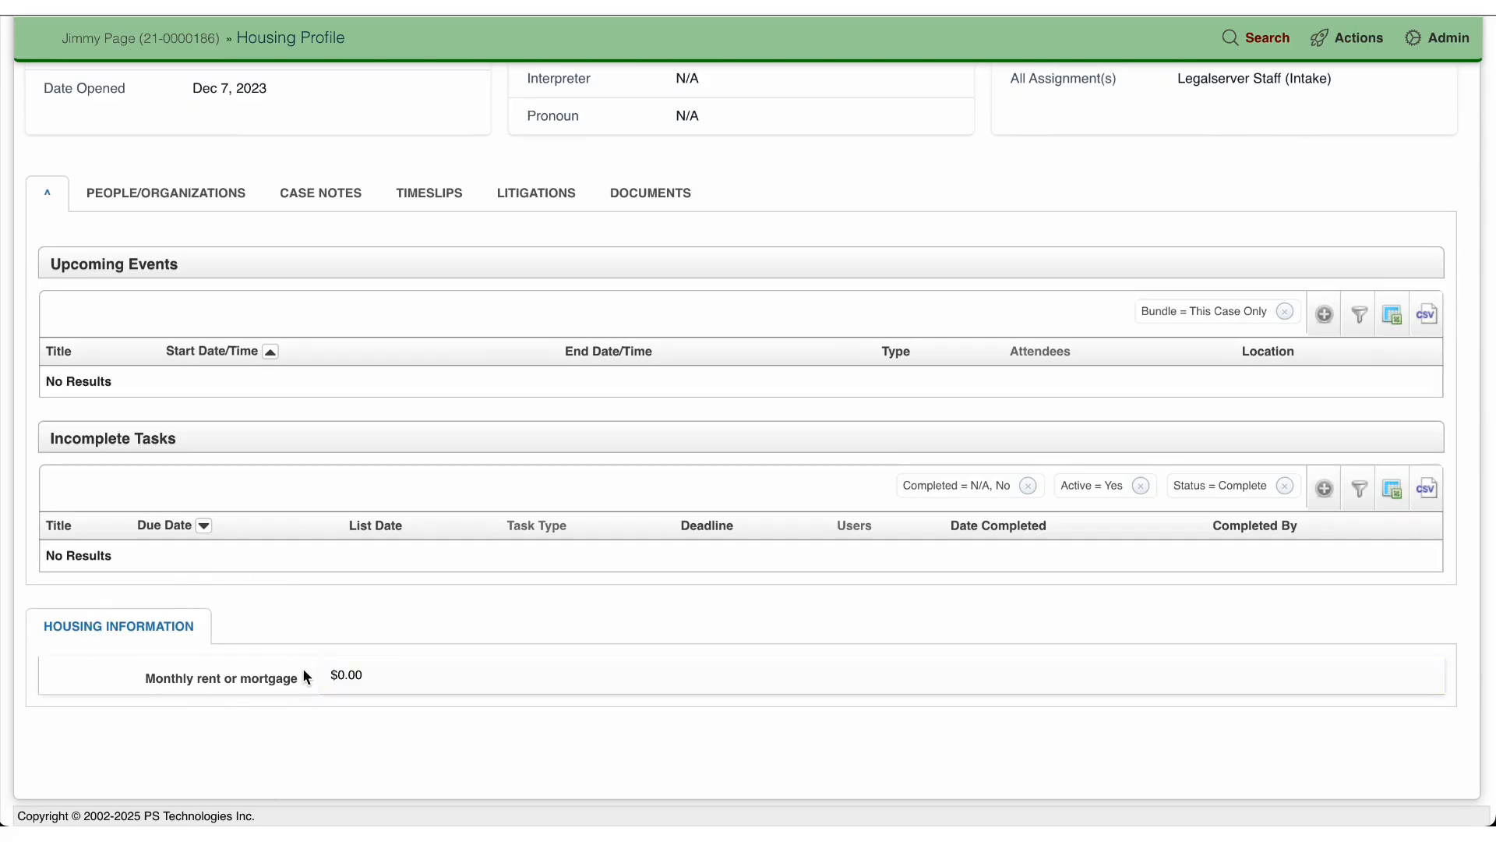
pyautogui.click(1359, 38)
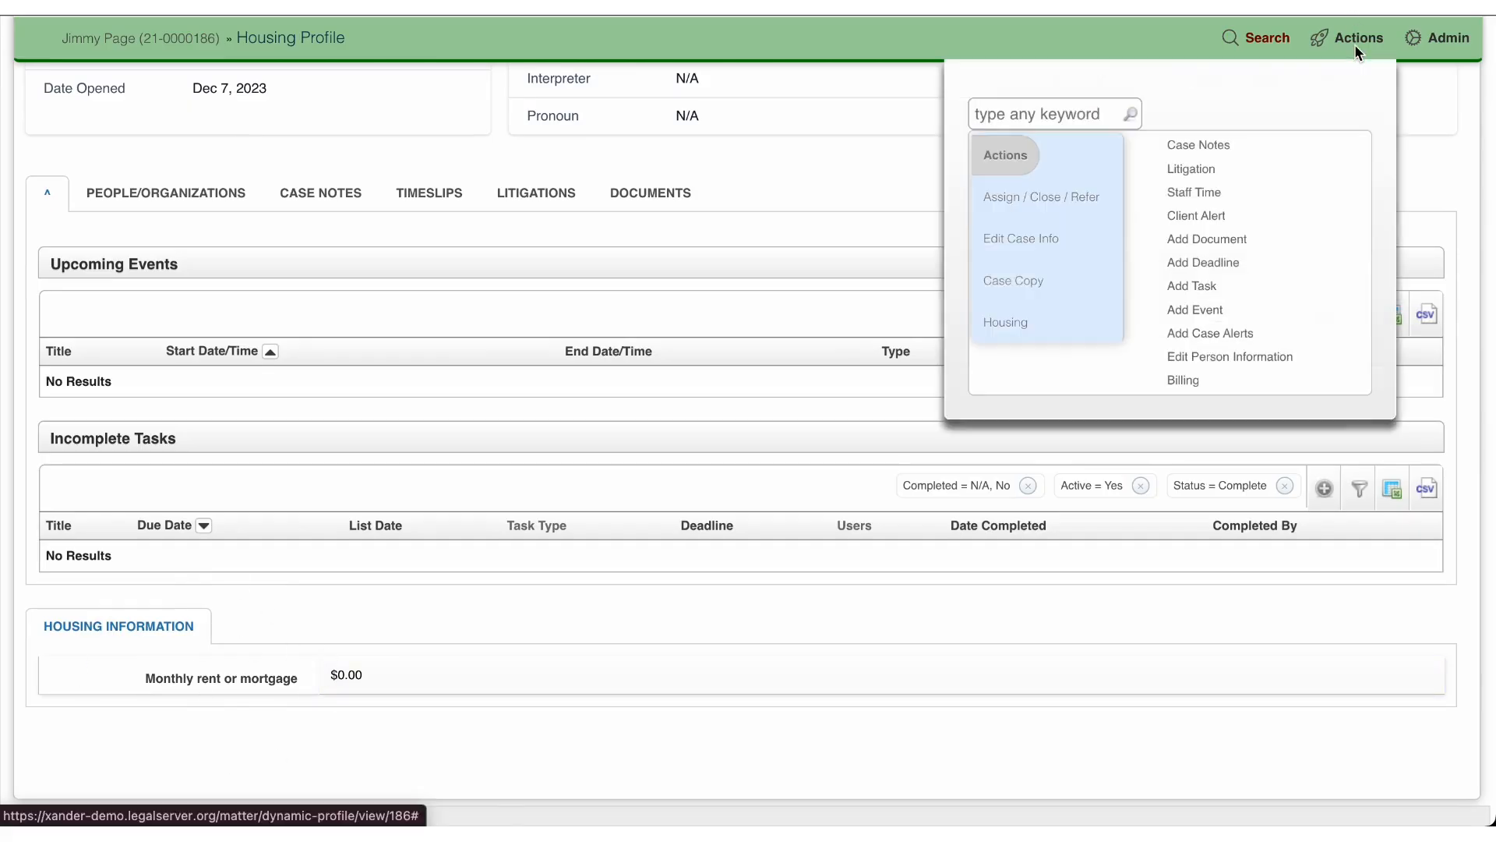
pyautogui.click(1005, 322)
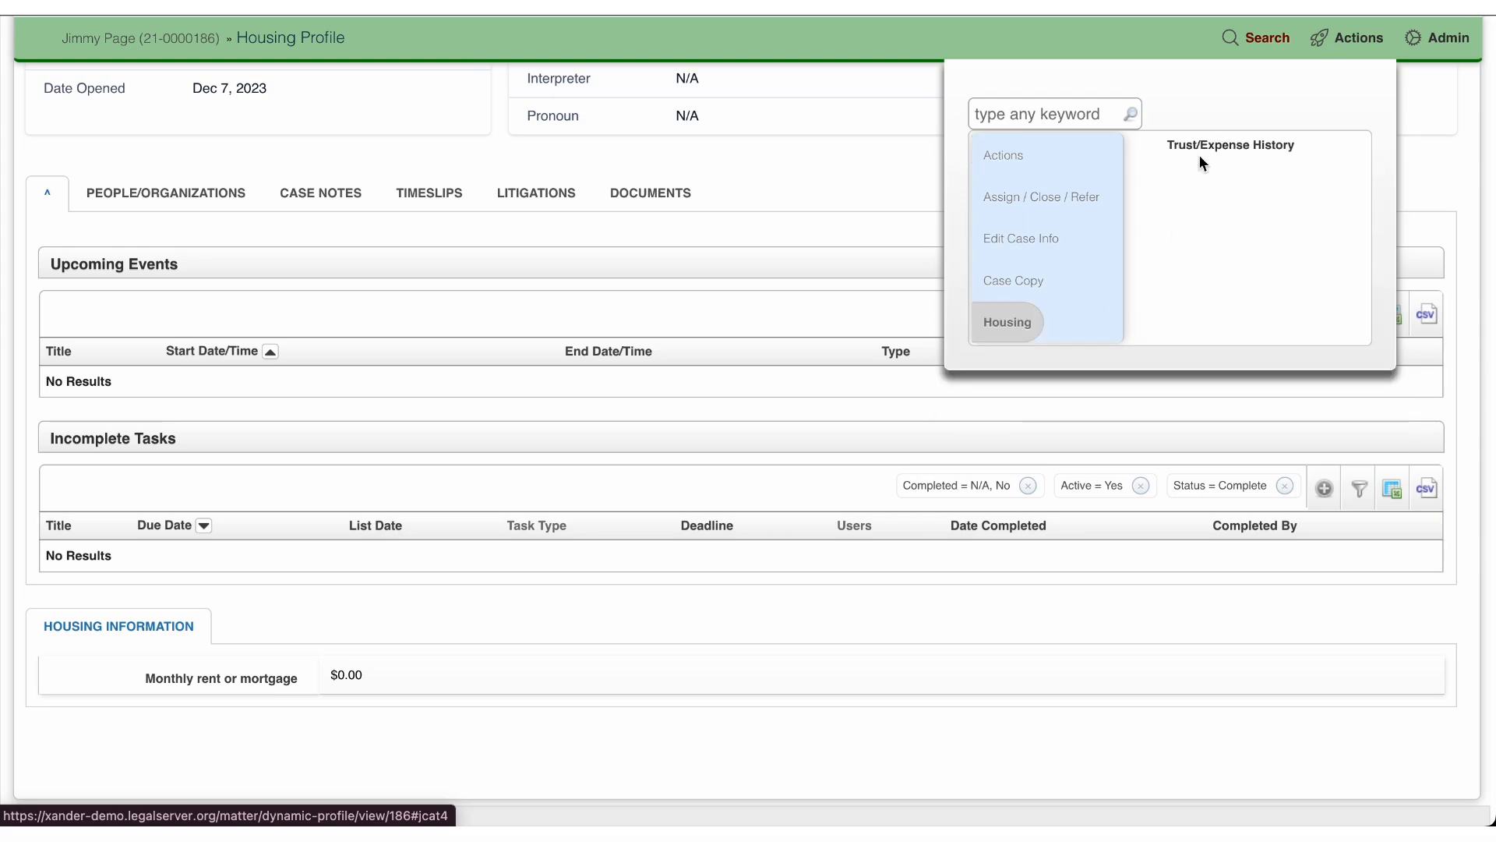